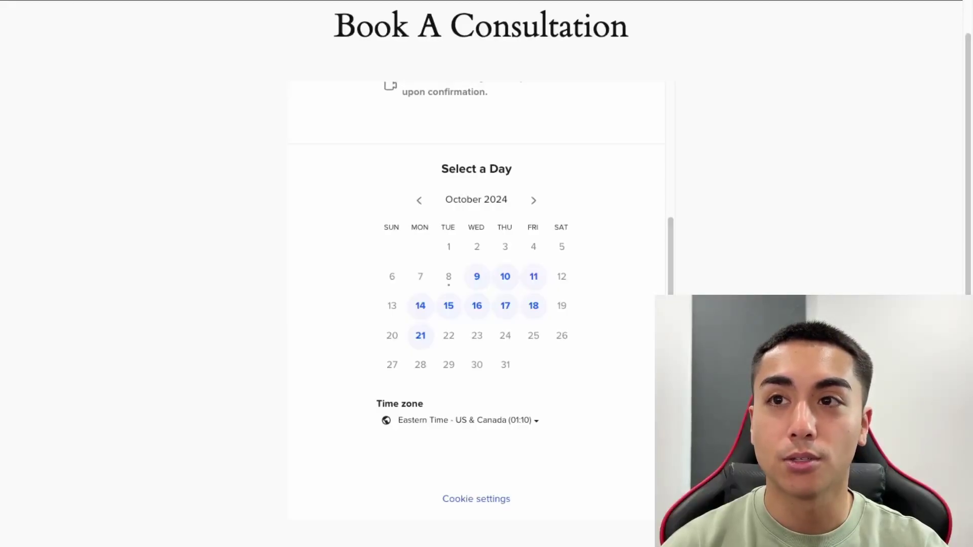
- Scroll through the embedded Calendly booking widget on the live Book A Consultation page
scroll(642, 293, up, 1)
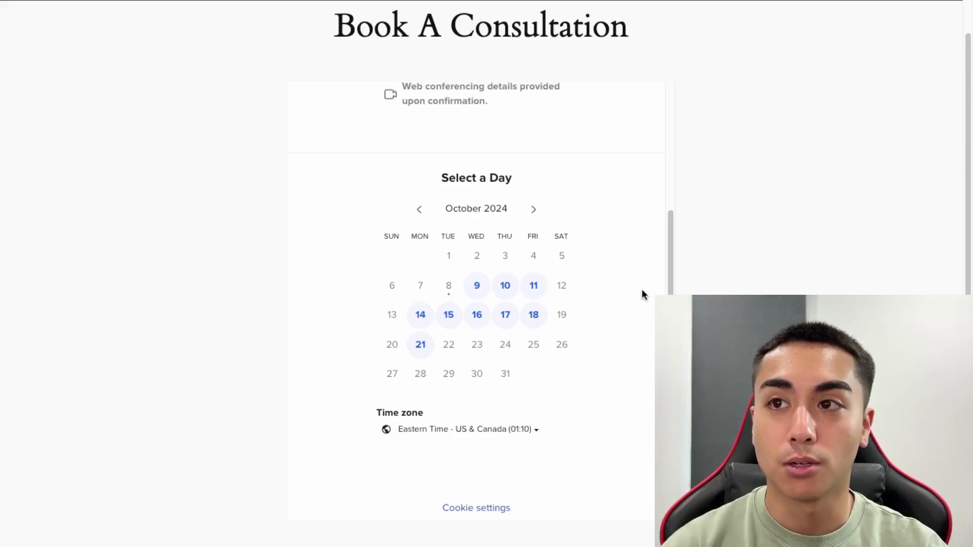
scroll(642, 293, up, 1)
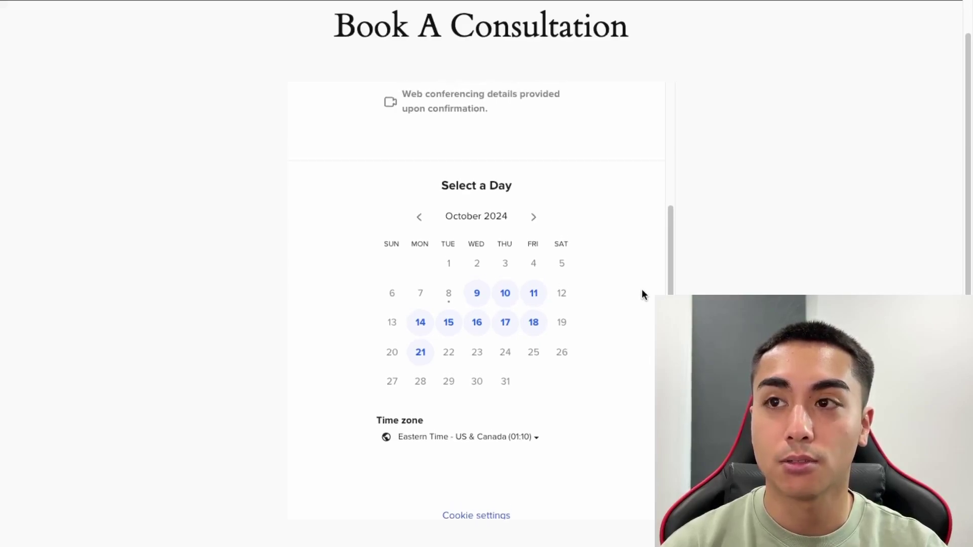
scroll(575, 284, up, 1)
scroll(576, 284, down, 2)
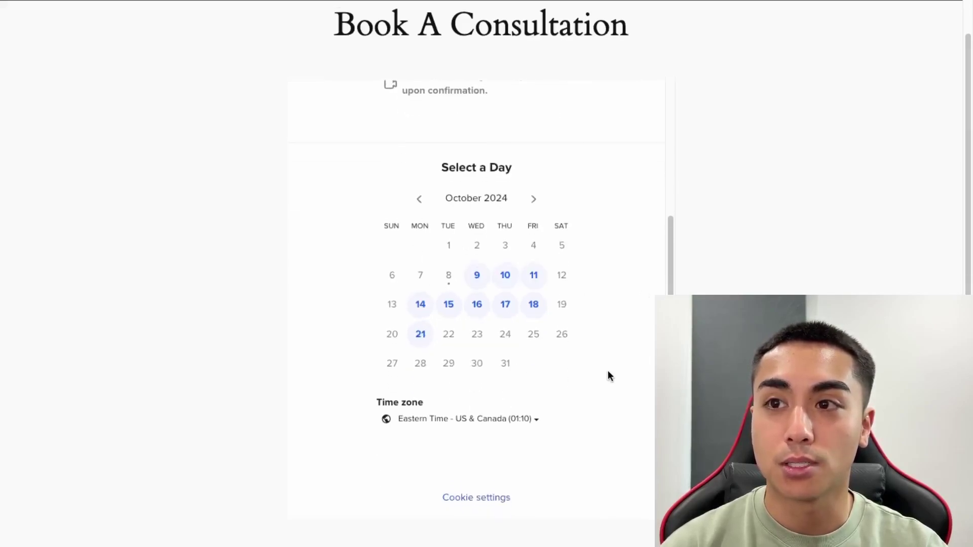
scroll(608, 378, down, 4)
scroll(608, 378, down, 5)
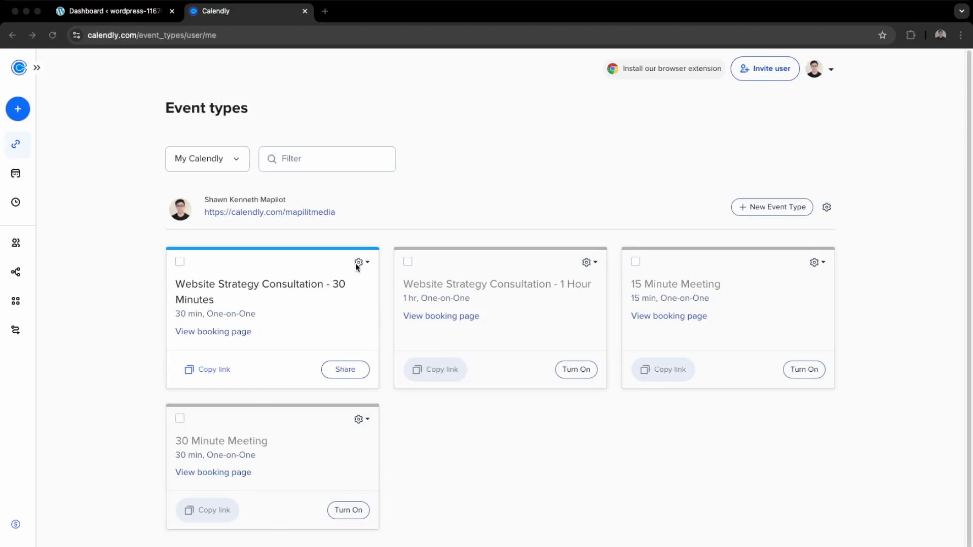
- Show the Add to website share options for the Website Strategy Consultation - 30 Minutes event
click(343, 371)
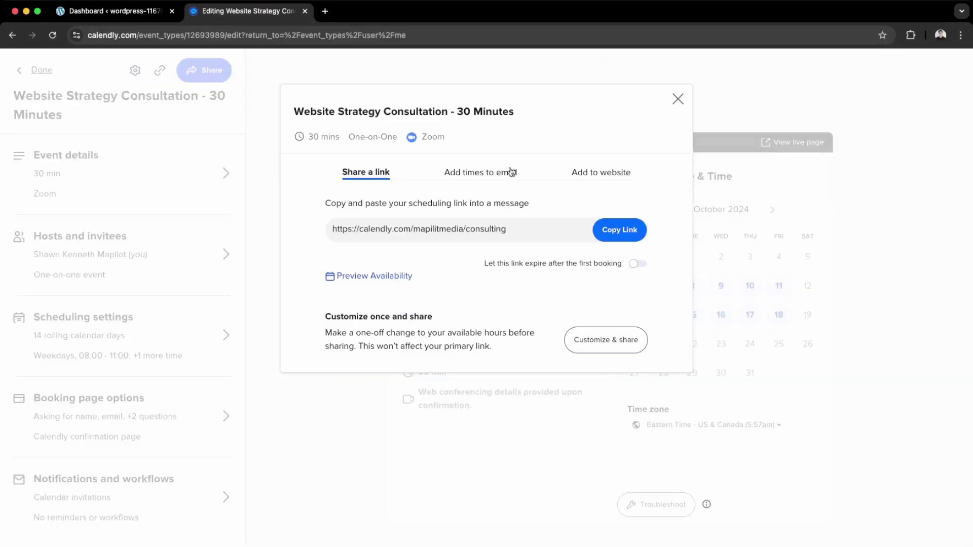
click(600, 171)
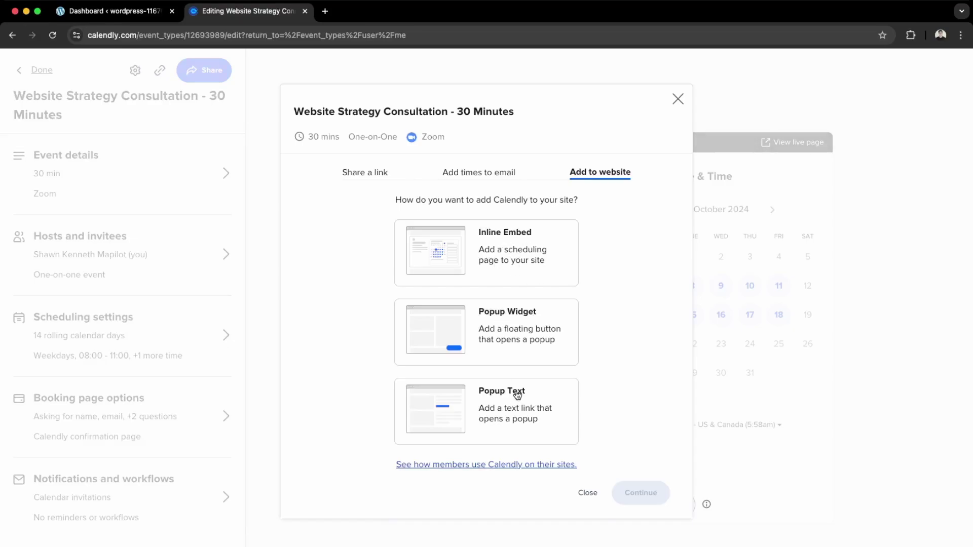
- Choose Inline Embed and copy its generated widget embed code to the clipboard
click(513, 262)
click(647, 497)
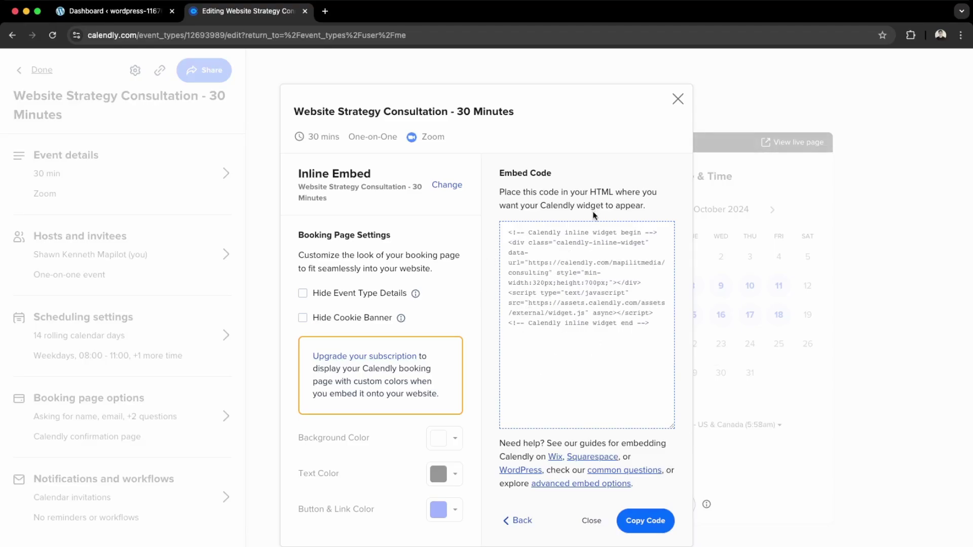
click(659, 521)
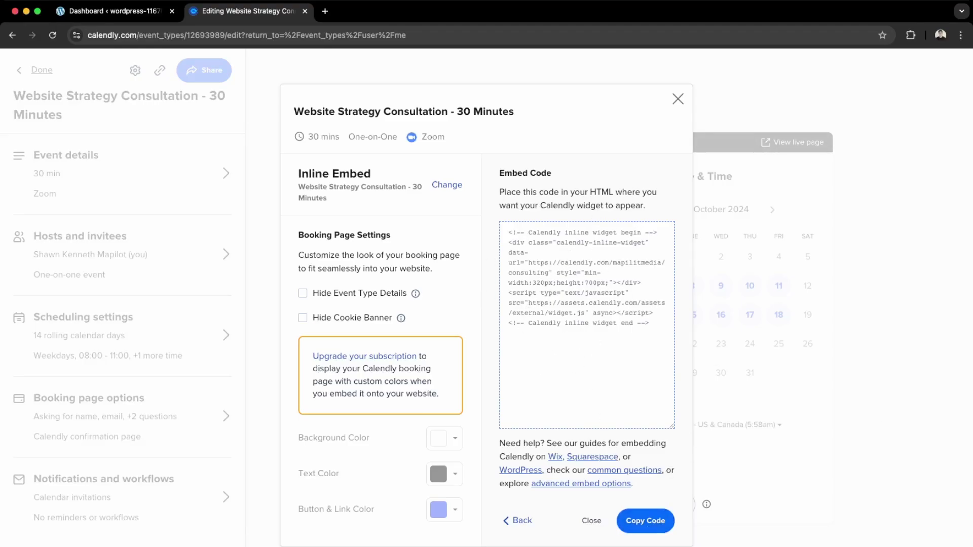
click(640, 522)
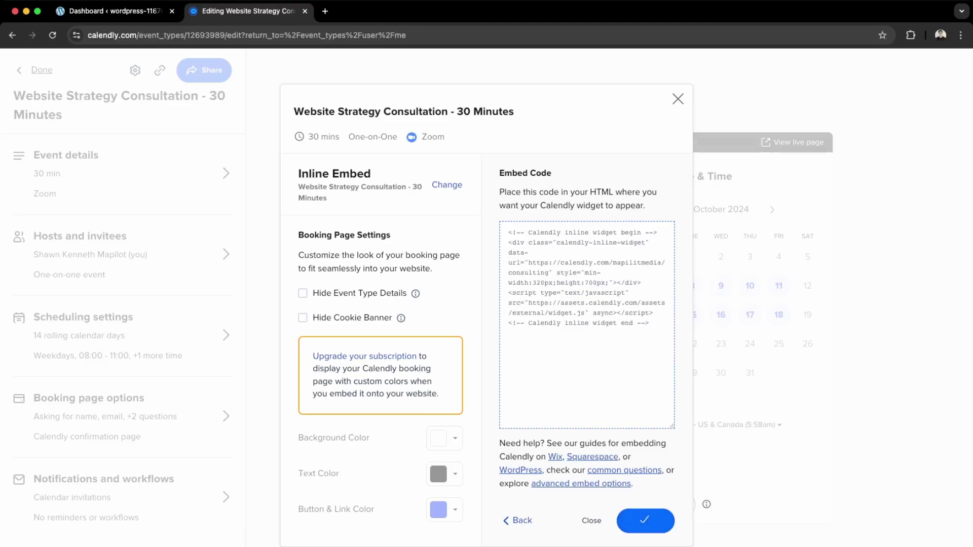
- Return to the dashboard, check the live site's front page, then go back to admin
click(114, 17)
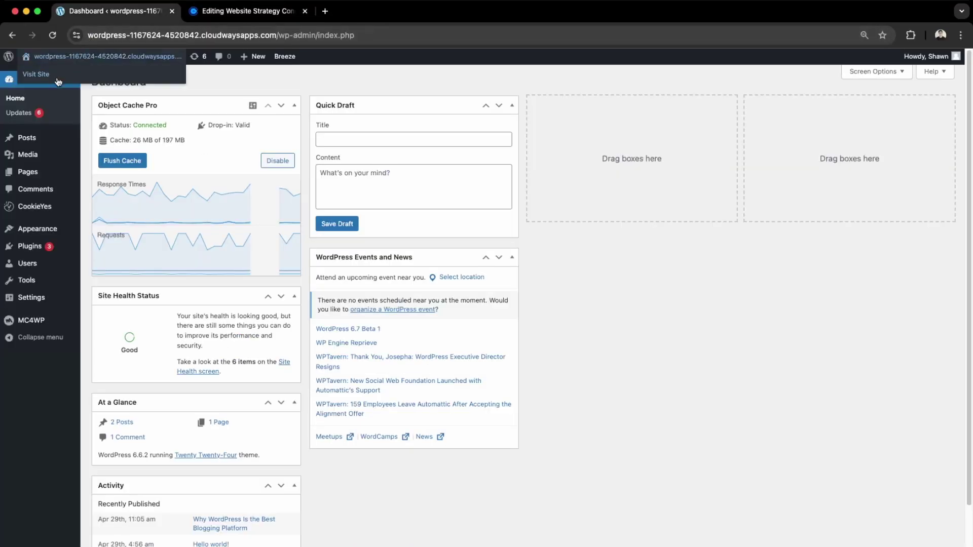
click(57, 81)
scroll(304, 289, down, 15)
scroll(341, 265, up, 20)
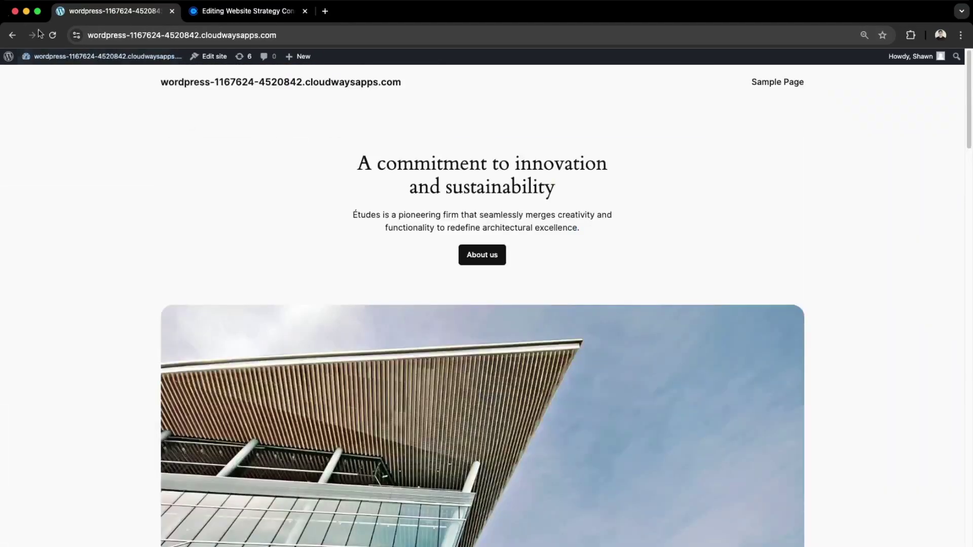
click(13, 36)
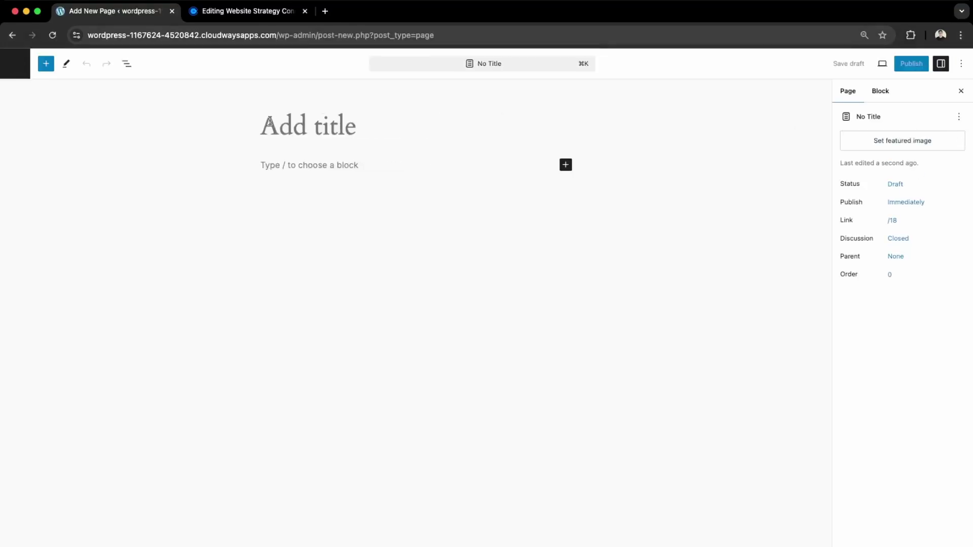
- Give the new page a provisional 'Calendly Widget' title, backing out of publishing
text(Cele)
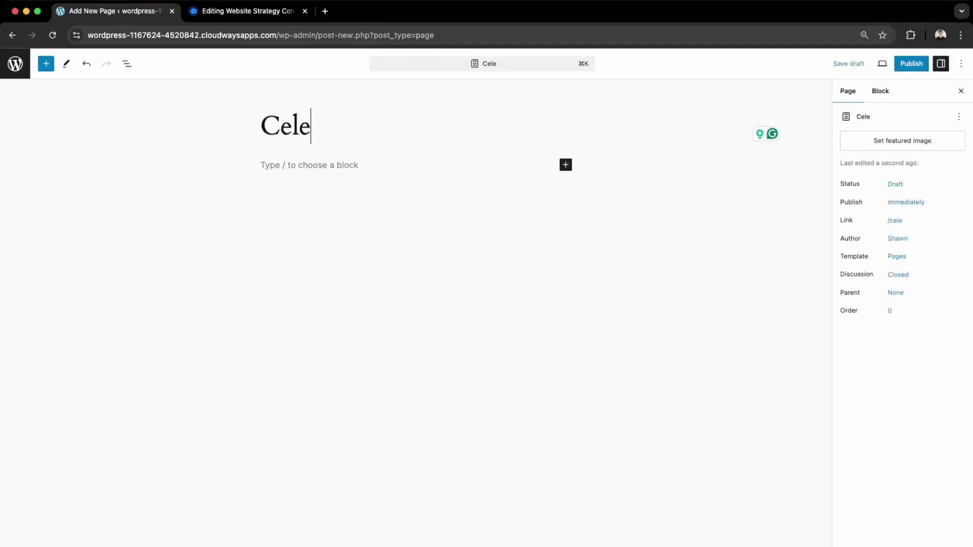
key(BackSpace)
key(BackSpace)
key(BackSpace)
text(alendly)
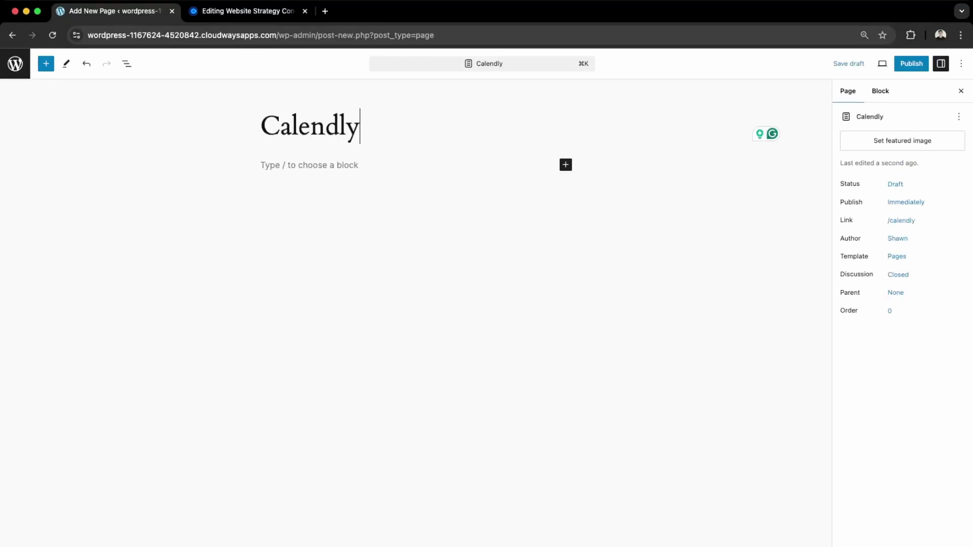
text( Widget)
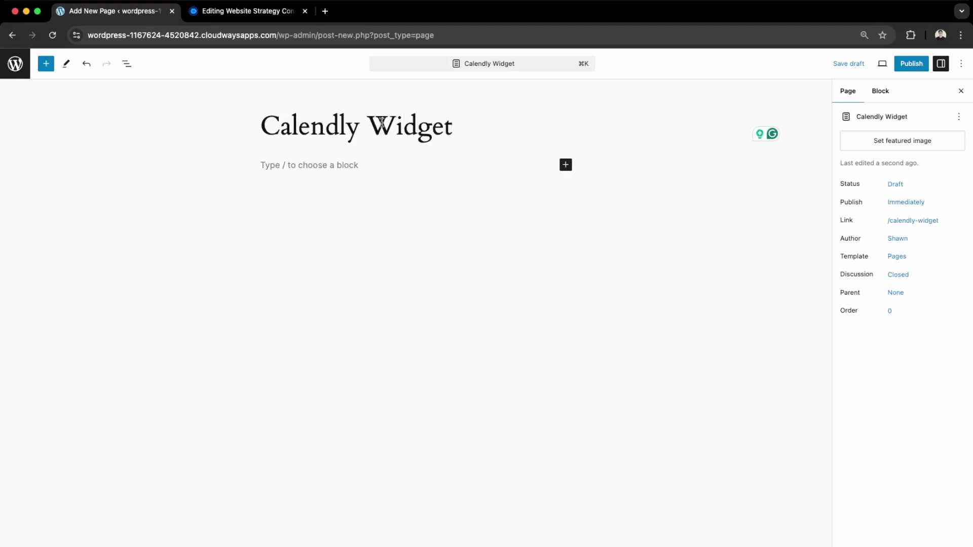
key(Return)
click(923, 69)
click(923, 67)
- Retitle the page 'Book A Consultation' and publish it
click(477, 134)
drag(479, 124, 517, 121)
click(280, 127)
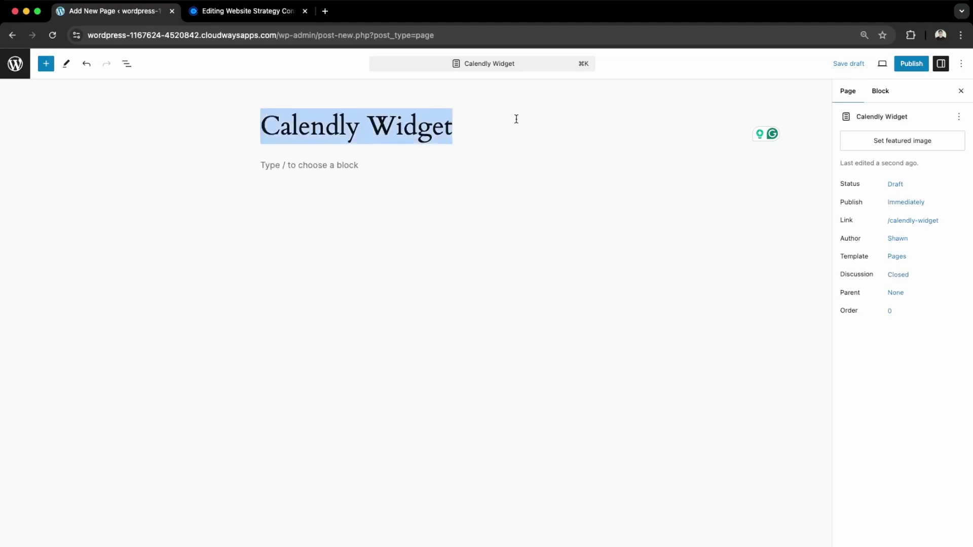
text(consultatio)
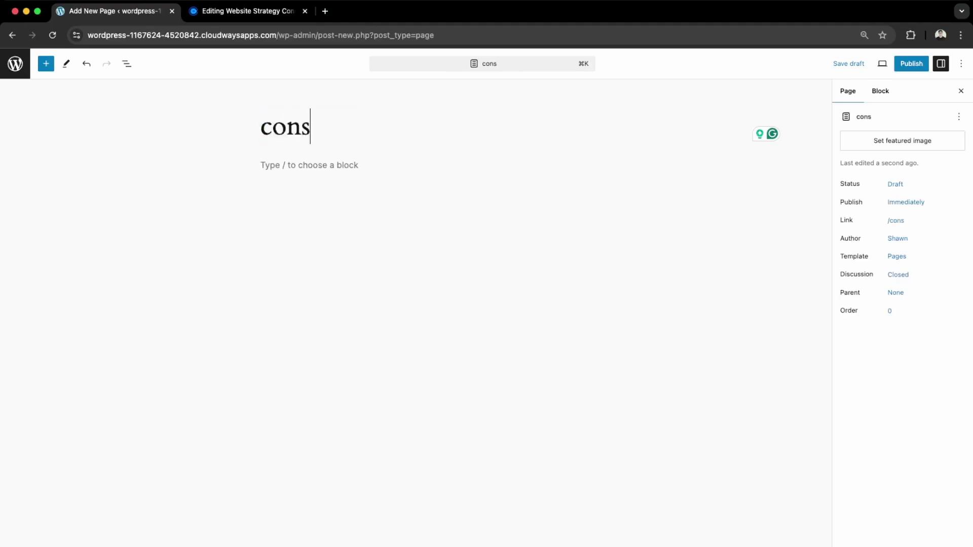
key(BackSpace)
key(BackSpace)
key(BackSpace)
key(BackSpace)
key(BackSpace)
key(BackSpace)
key(BackSpace)
key(BackSpace)
key(BackSpace)
key(BackSpace)
key(BackSpace)
text(book)
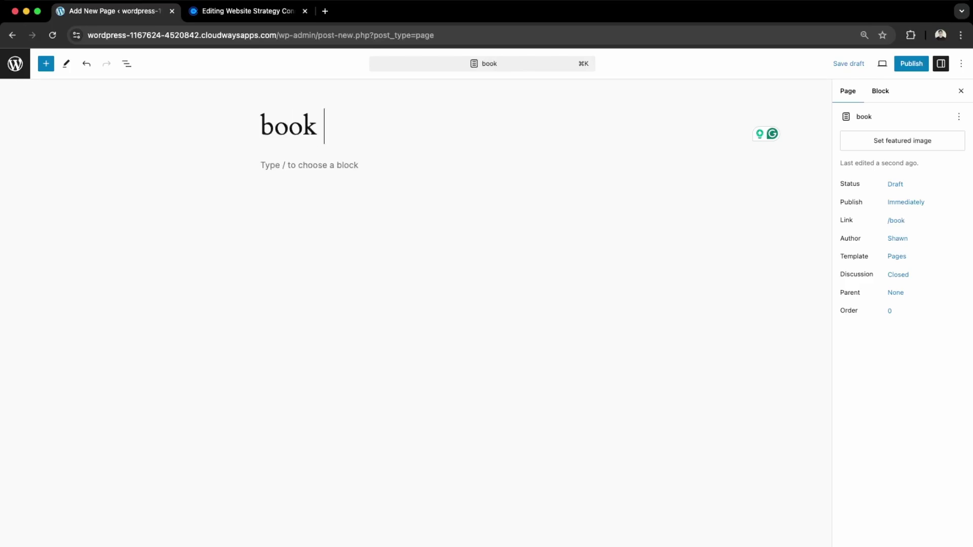
key(BackSpace)
key(BackSpace)
key(BackSpace)
key(BackSpace)
text(Book A )
text(Consult)
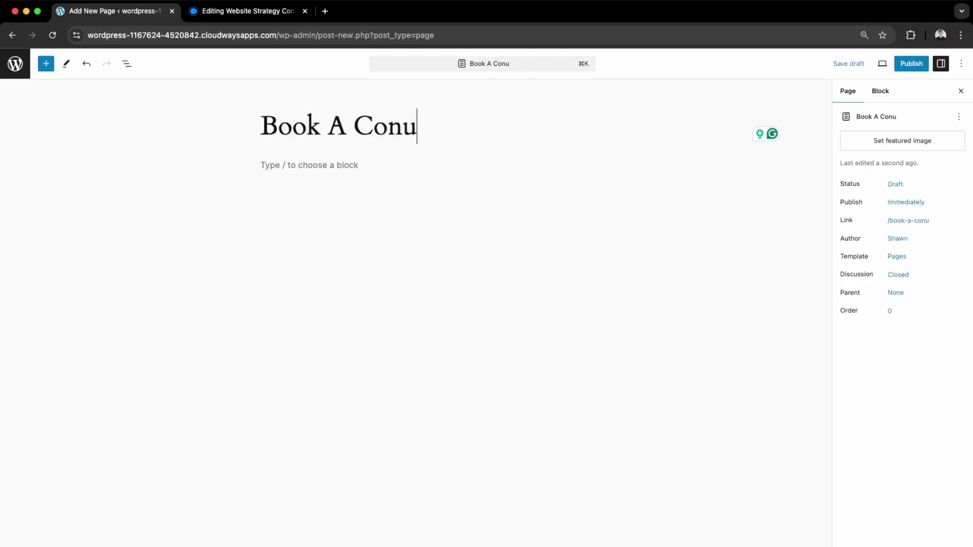
text(ation)
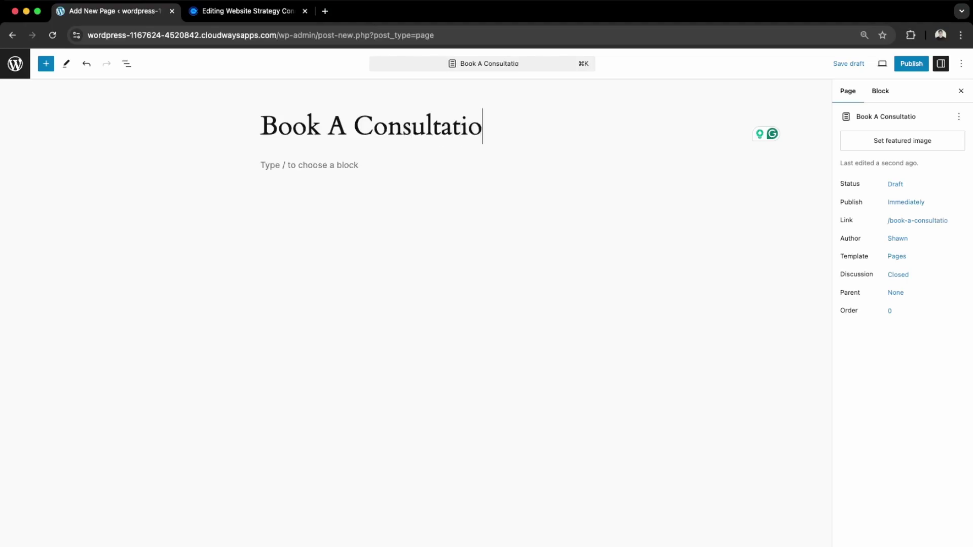
click(911, 65)
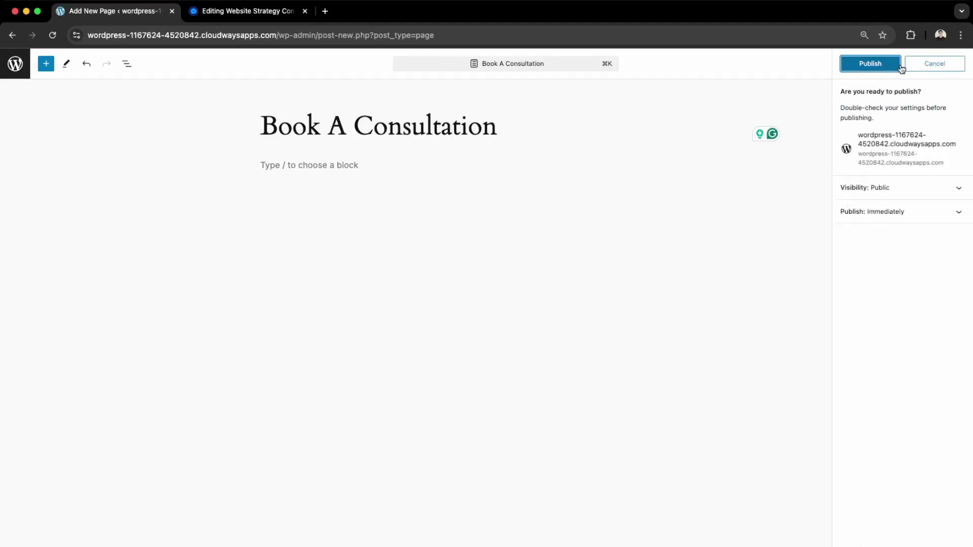
click(881, 64)
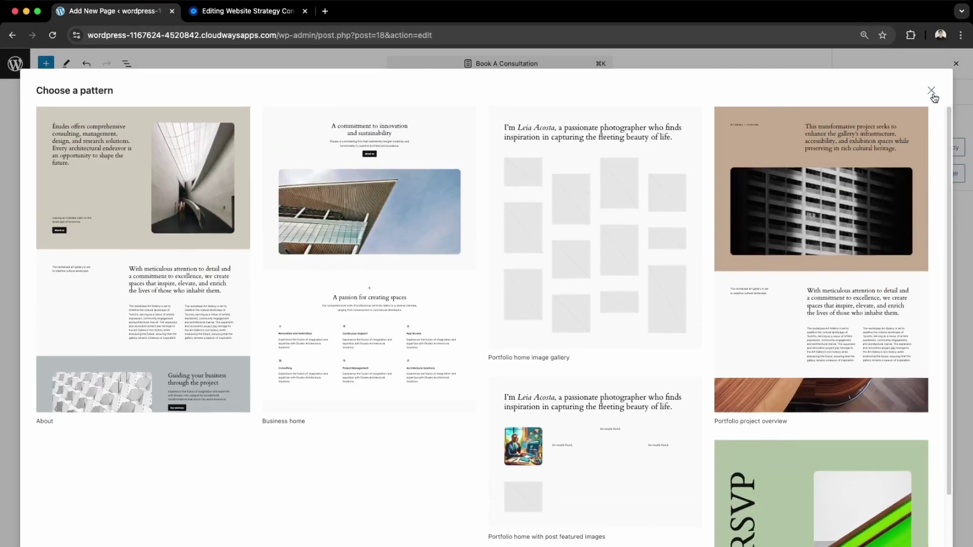
- Dismiss the pattern chooser and insert a Custom HTML block into the page
click(932, 90)
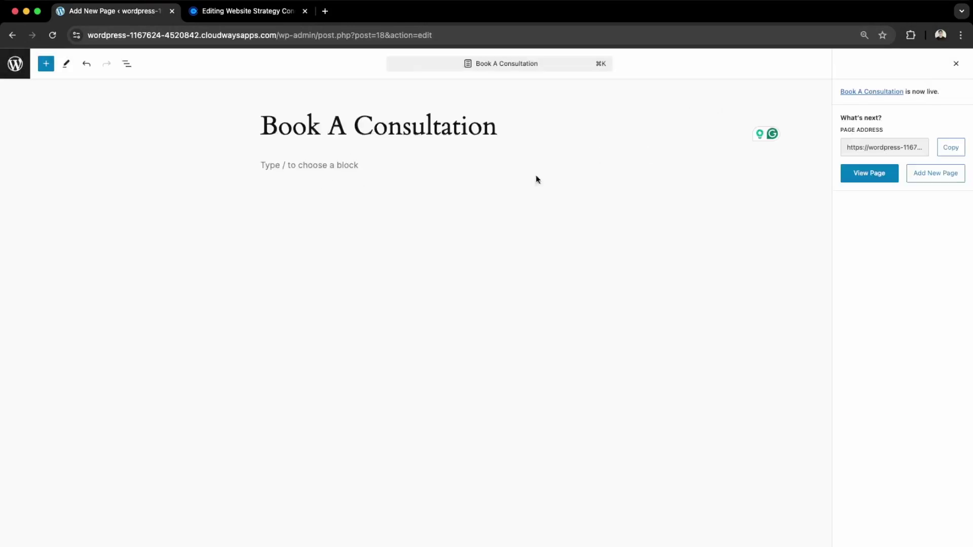
click(657, 180)
click(45, 63)
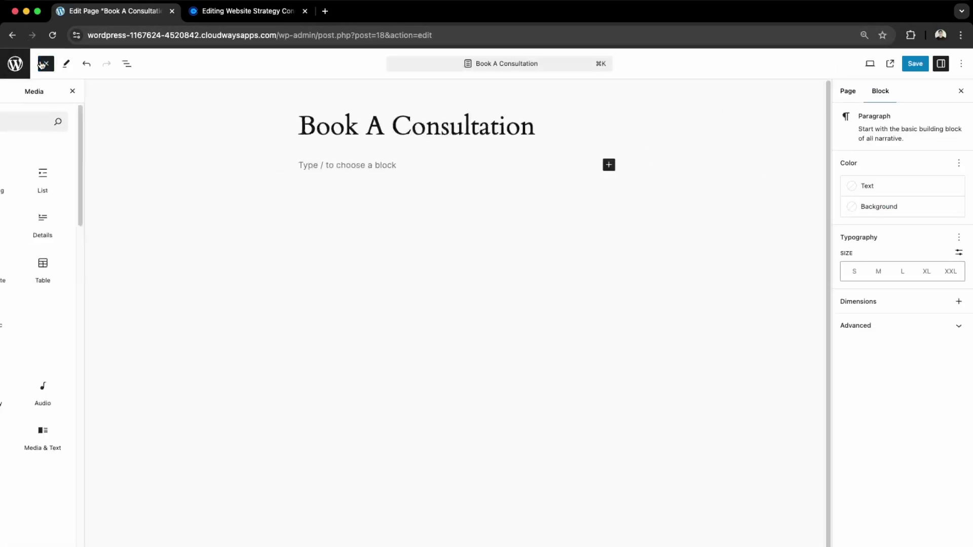
click(69, 120)
text(html)
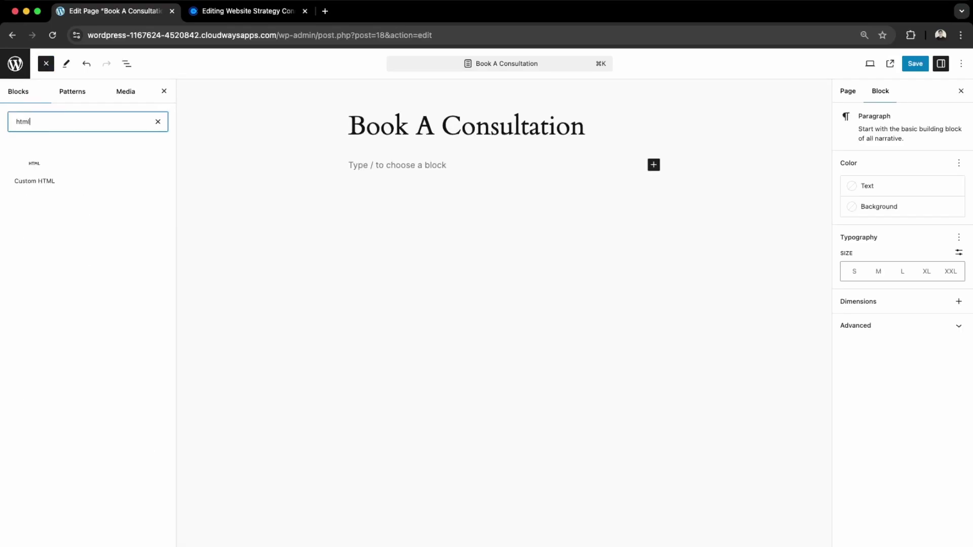
click(34, 170)
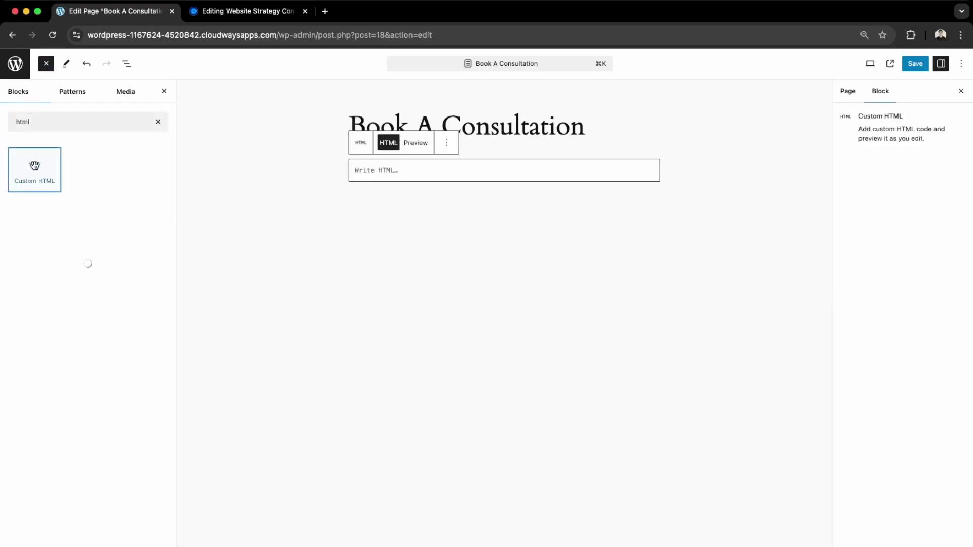
click(439, 162)
- Paste the Calendly inline embed code, save the page and view it live
key(super+v)
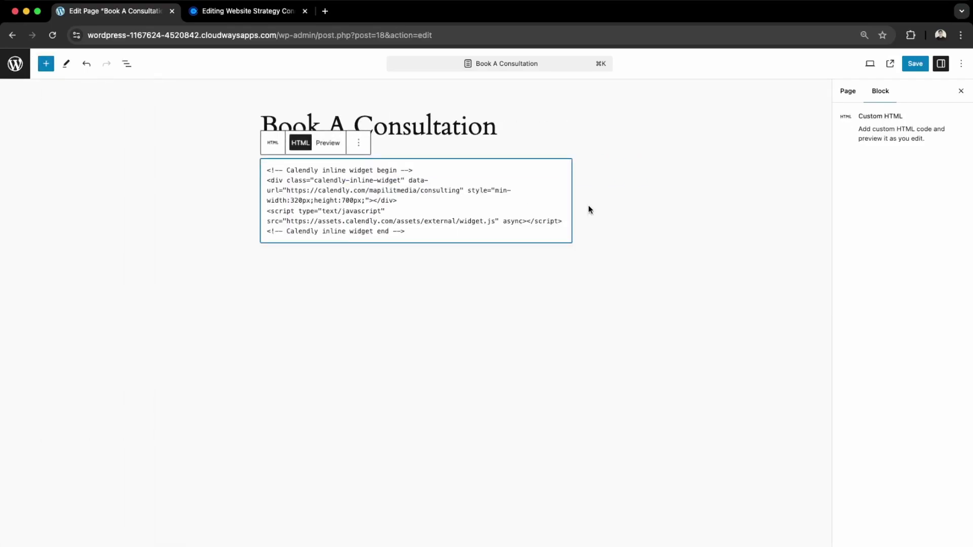
click(916, 64)
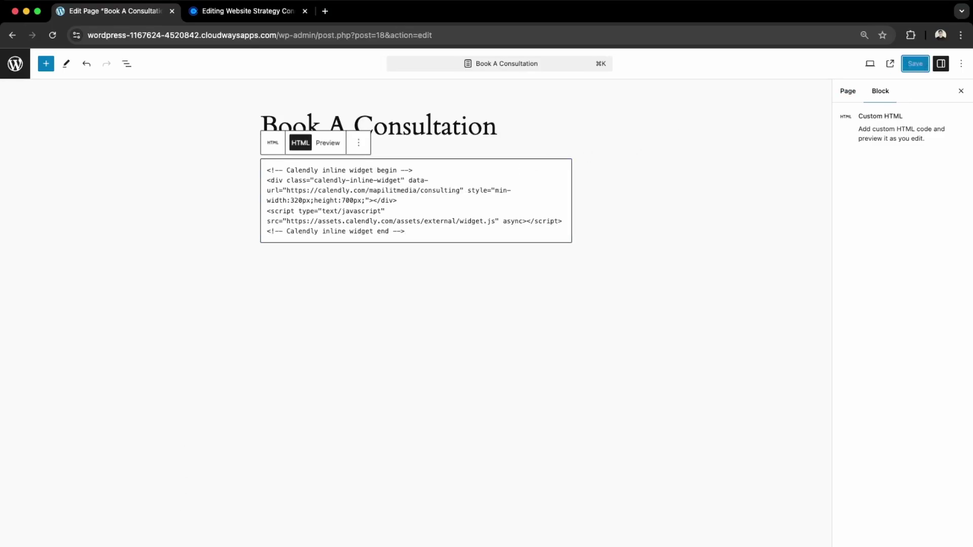
click(181, 509)
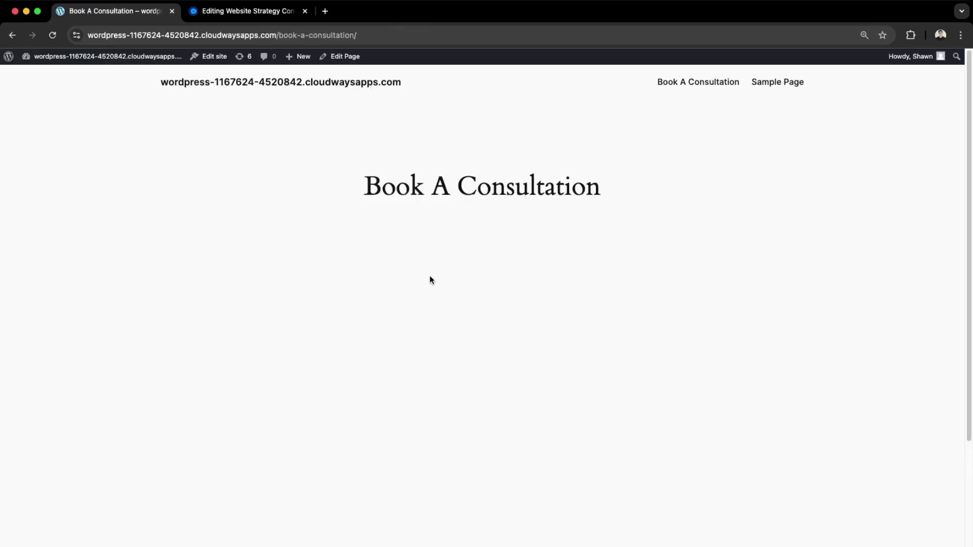
- Scroll the live page to inspect the embedded Calendly calendar
scroll(415, 417, down, 3)
scroll(430, 393, up, 3)
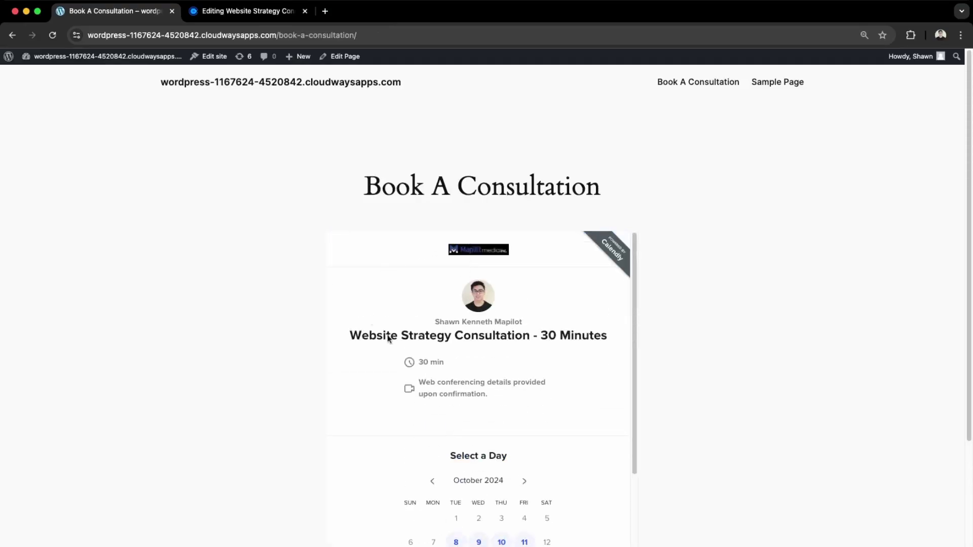
scroll(466, 358, down, 2)
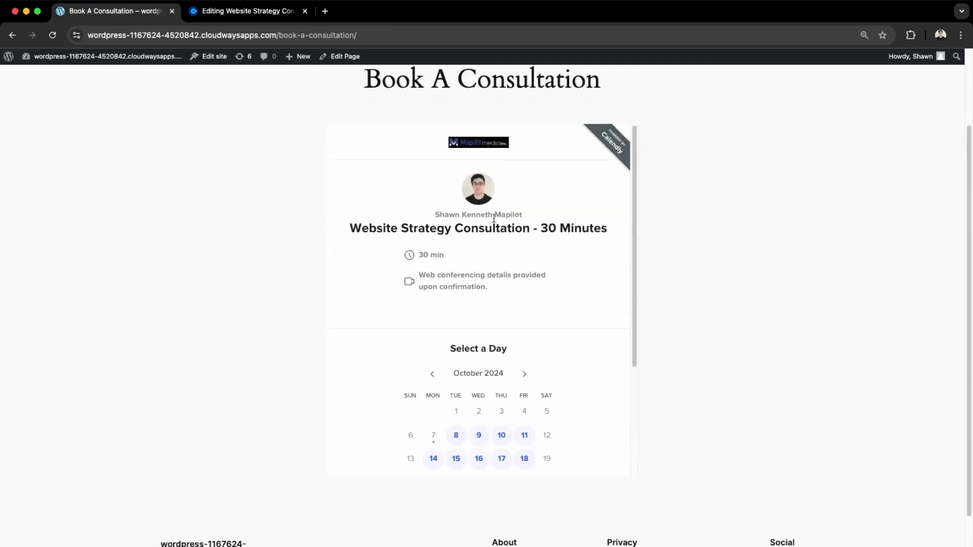
scroll(428, 315, up, 2)
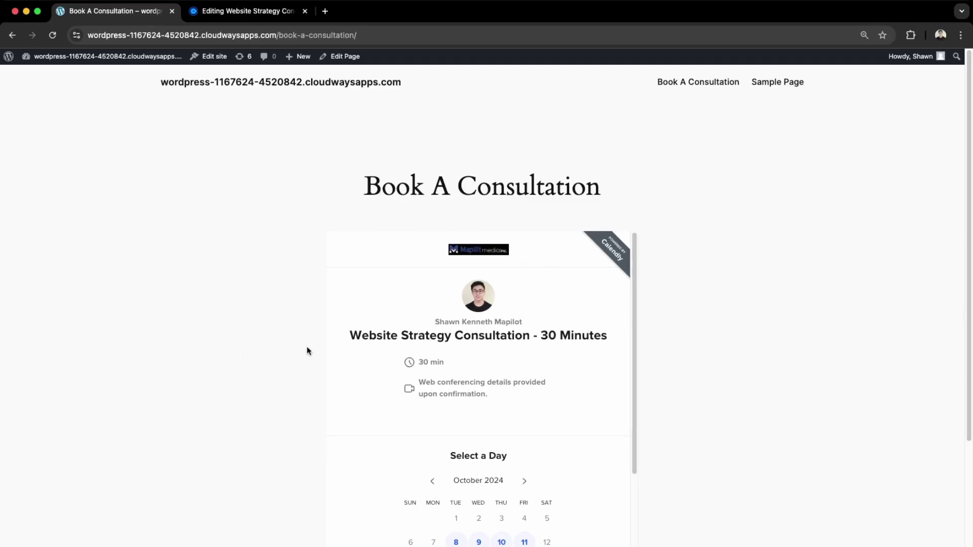
scroll(560, 348, down, 3)
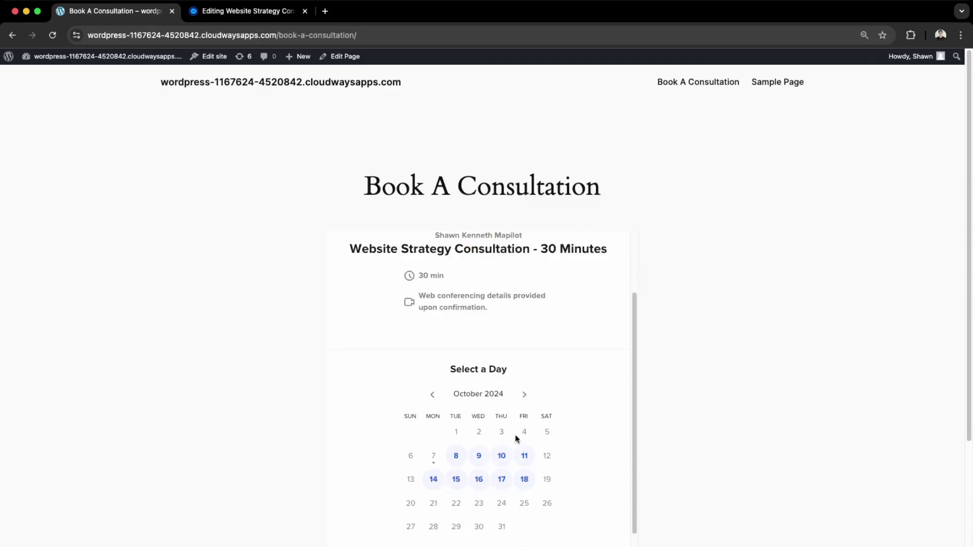
scroll(510, 431, up, 3)
scroll(498, 425, down, 1)
scroll(529, 486, down, 4)
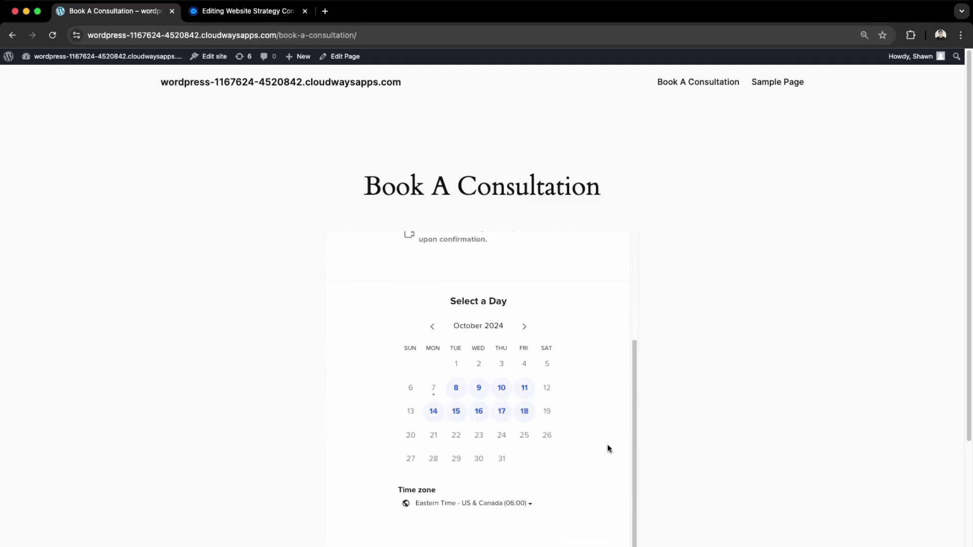
scroll(378, 334, up, 6)
scroll(556, 342, down, 4)
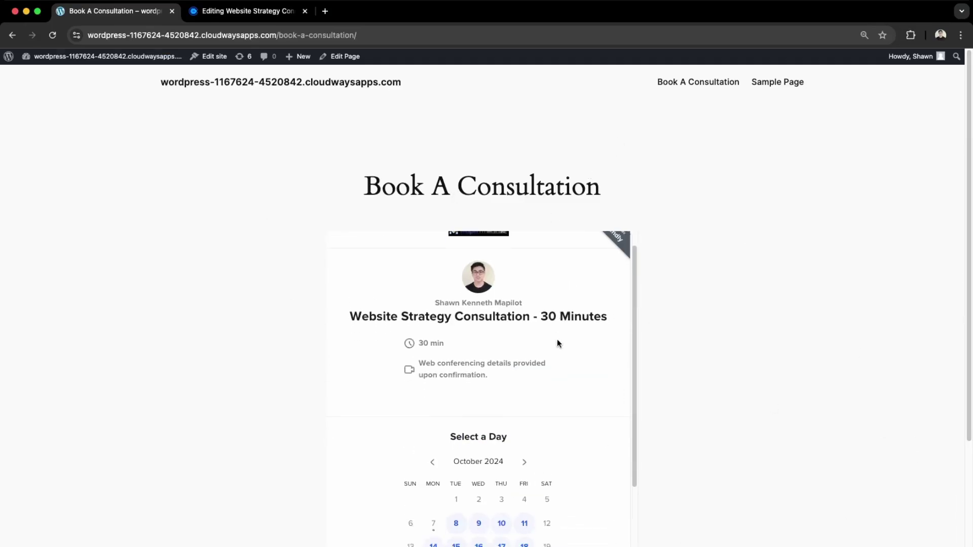
- Book a test slot on October 8 at 09:30 and reach the Enter Details form
click(456, 409)
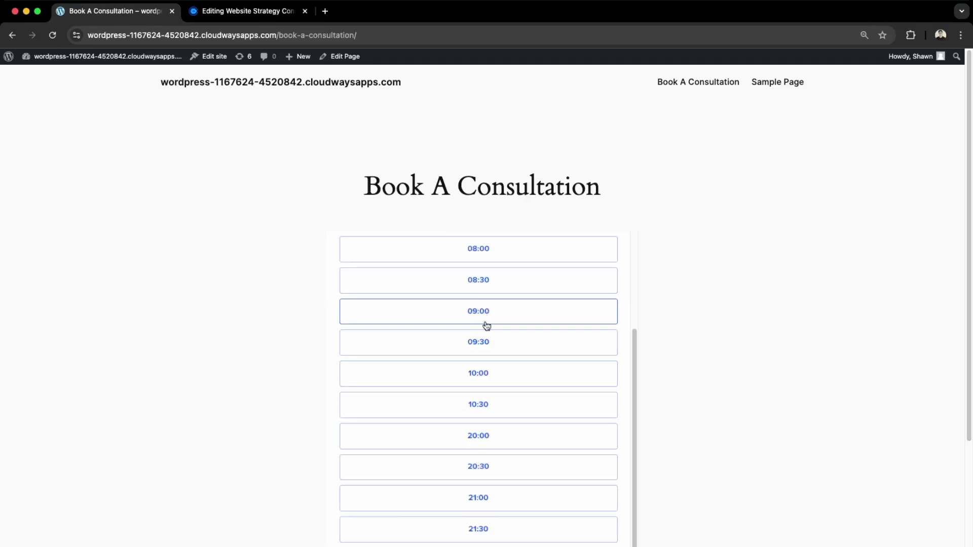
click(494, 345)
click(591, 343)
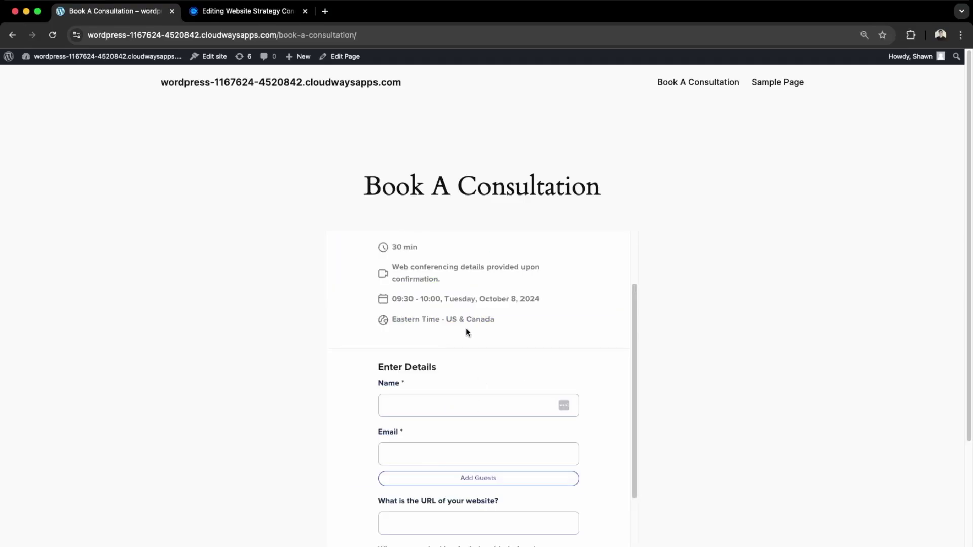
scroll(466, 332, down, 3)
scroll(476, 386, up, 2)
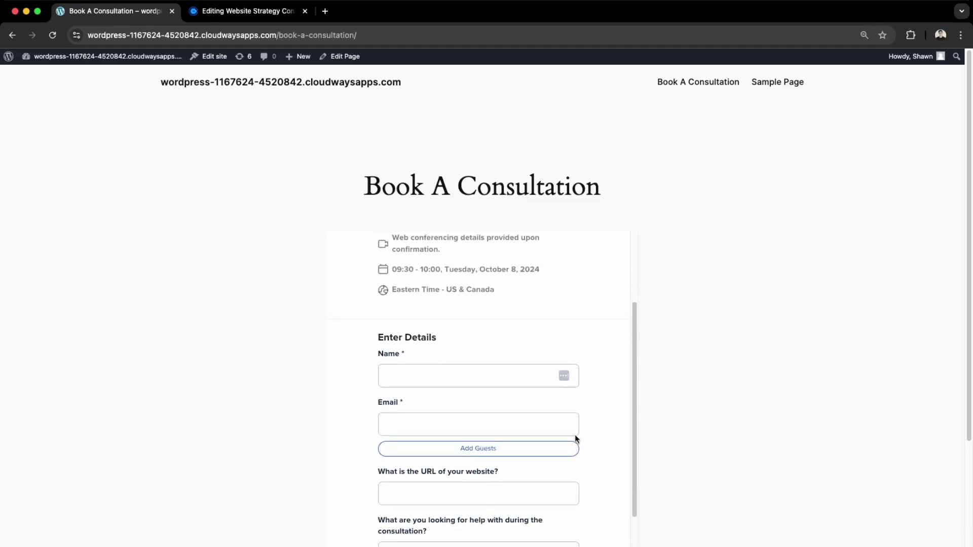
scroll(576, 439, down, 4)
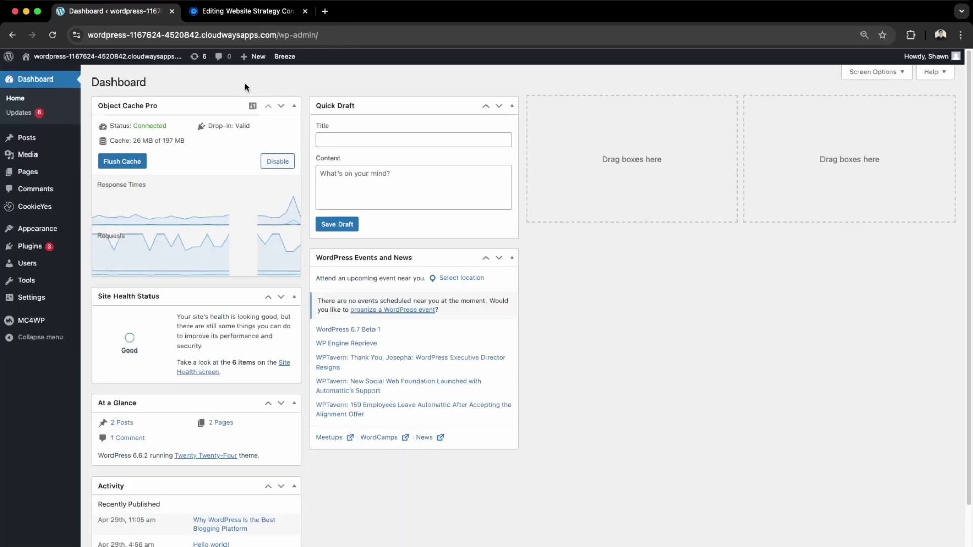
- Search the Add New Plugin page for 'calendly'
mouse_move(41, 246)
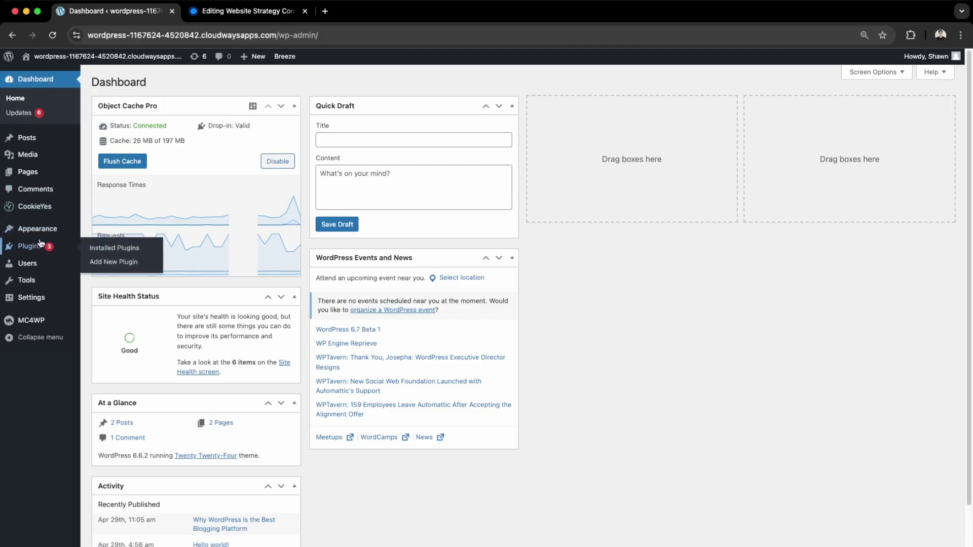
click(109, 266)
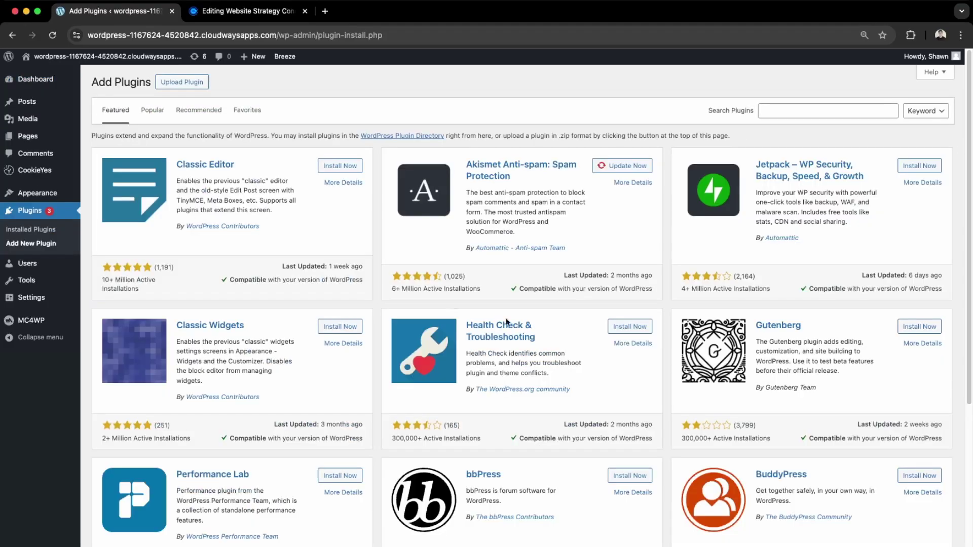
click(801, 111)
text(calend)
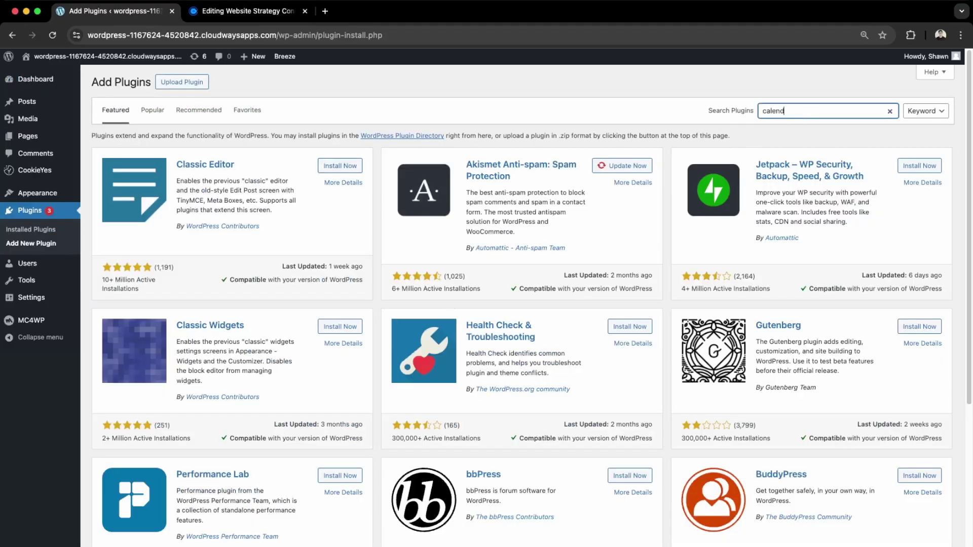
text(ly)
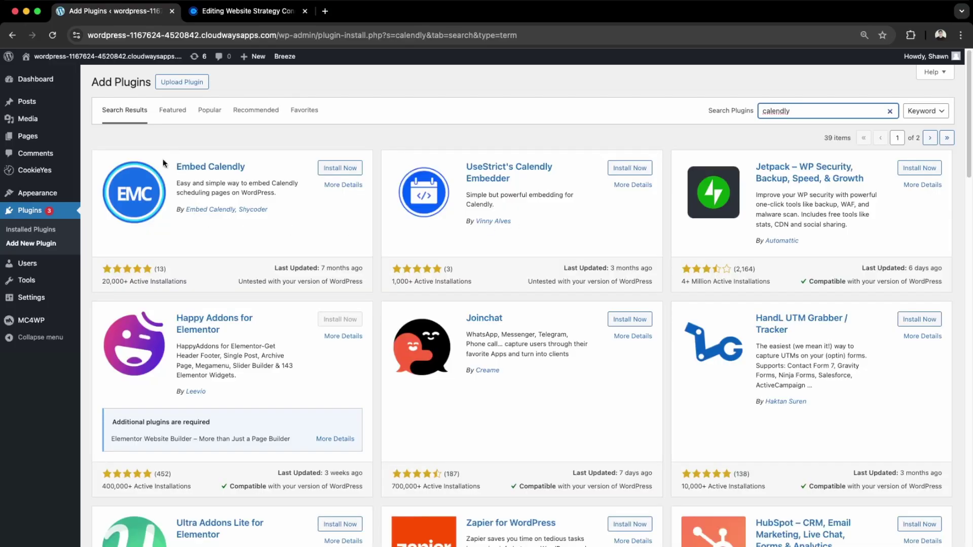
- Install and activate Embed Calendly, then open its Settings page
click(349, 169)
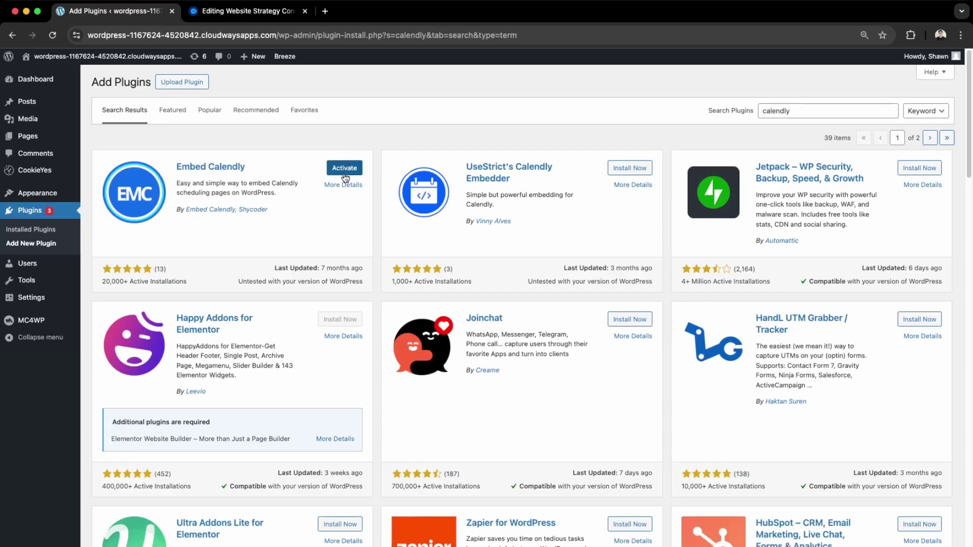
click(345, 168)
mouse_move(39, 177)
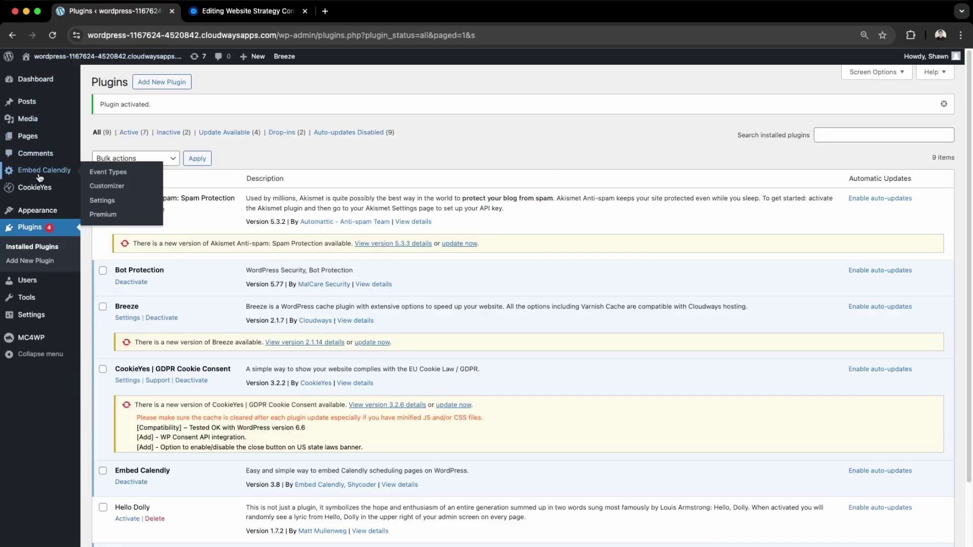
click(102, 202)
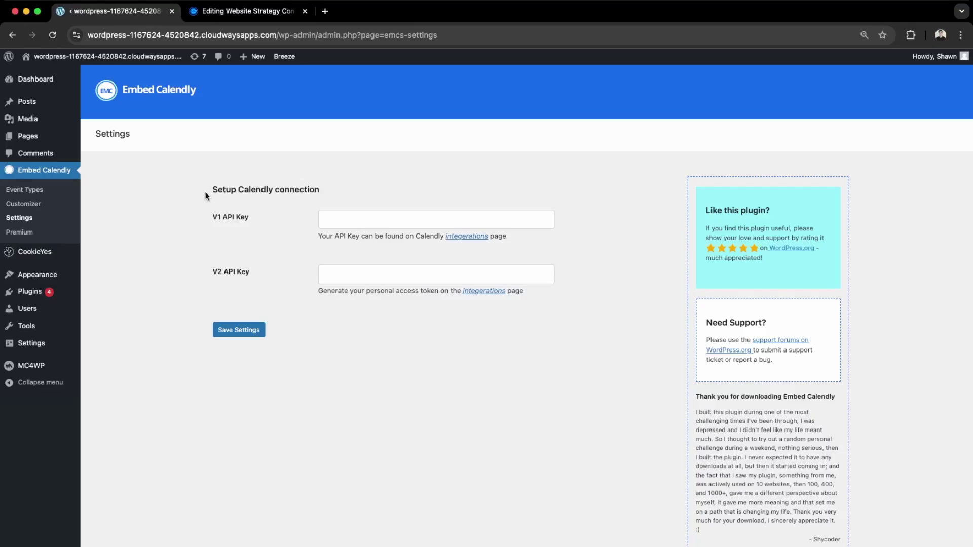
- Select and then deselect the Setup Calendly connection heading on the Embed Calendly settings page
drag(204, 195, 305, 202)
click(305, 198)
- Open Calendly's API & webhooks integrations page and read the V1 API notice
click(476, 238)
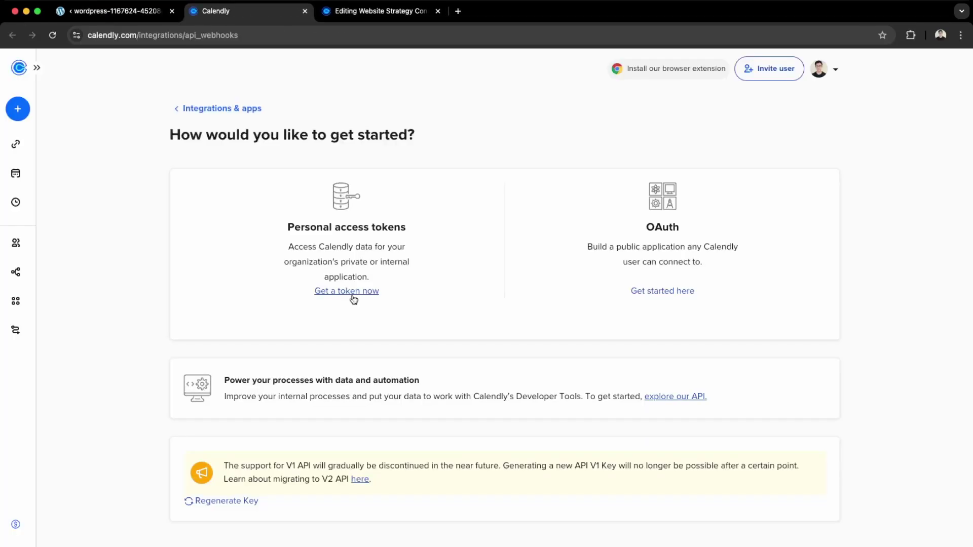
drag(316, 460, 532, 466)
click(622, 482)
drag(645, 465, 518, 452)
click(459, 463)
- Create a personal access token named 'Website Token'
click(344, 292)
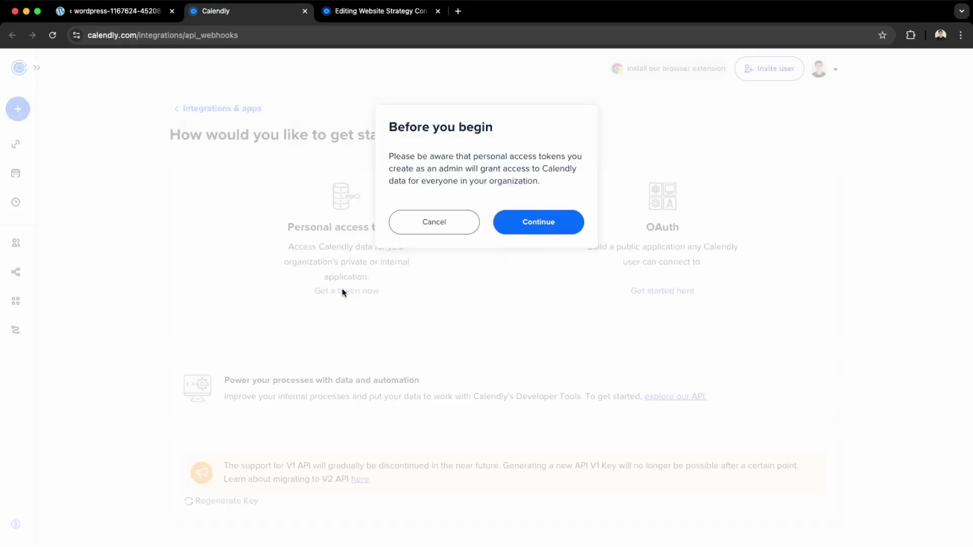
click(564, 227)
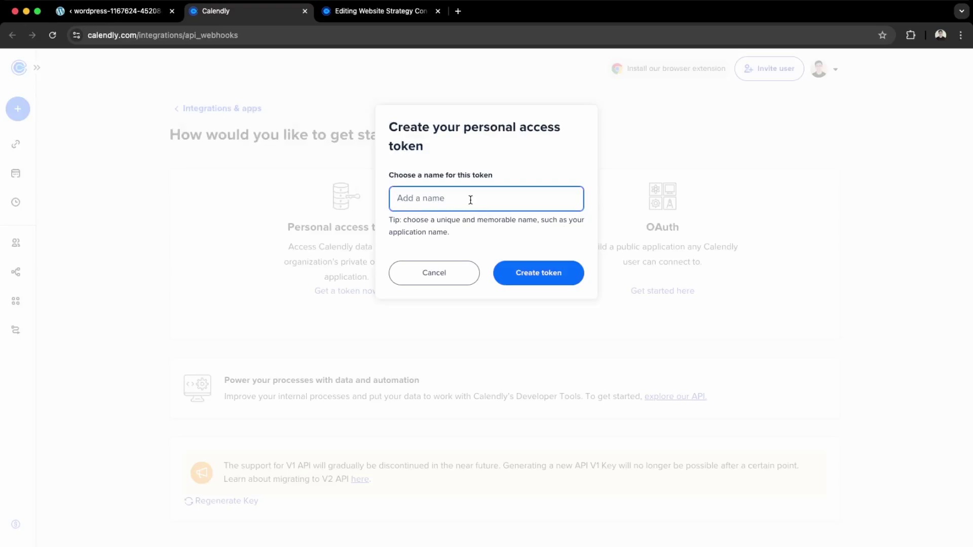
text(Website Token)
click(539, 269)
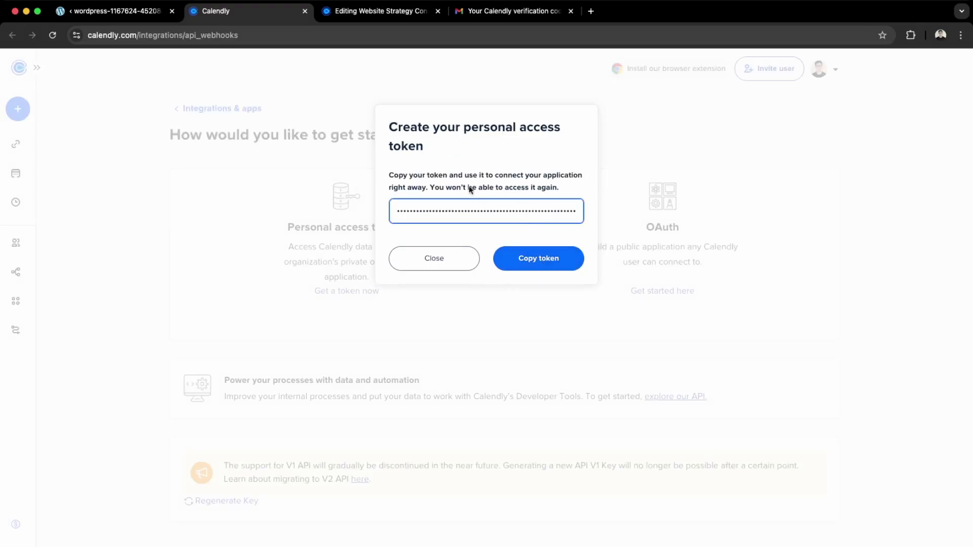
- Copy the Website Token and paste it into the Embed Calendly V2 API Key field
click(543, 256)
click(127, 10)
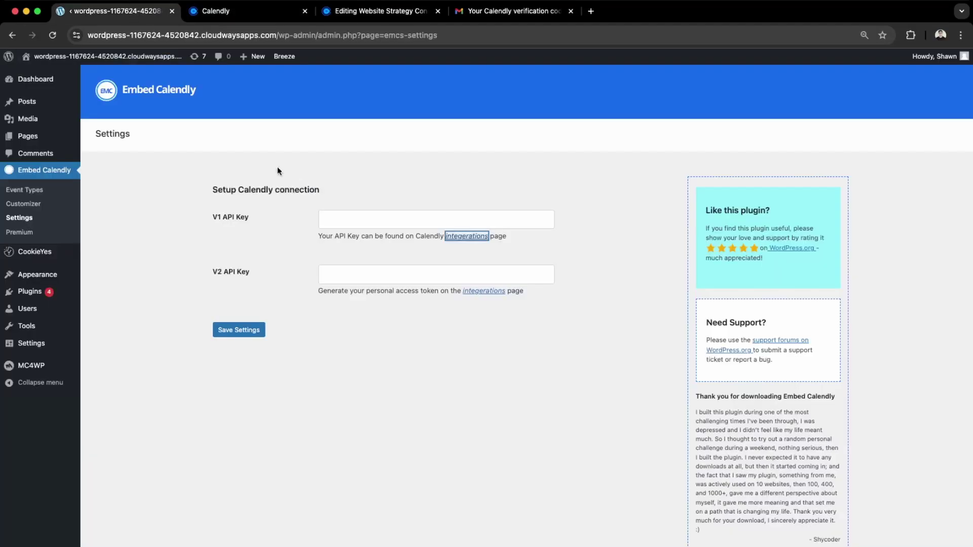
click(378, 279)
key(super+v)
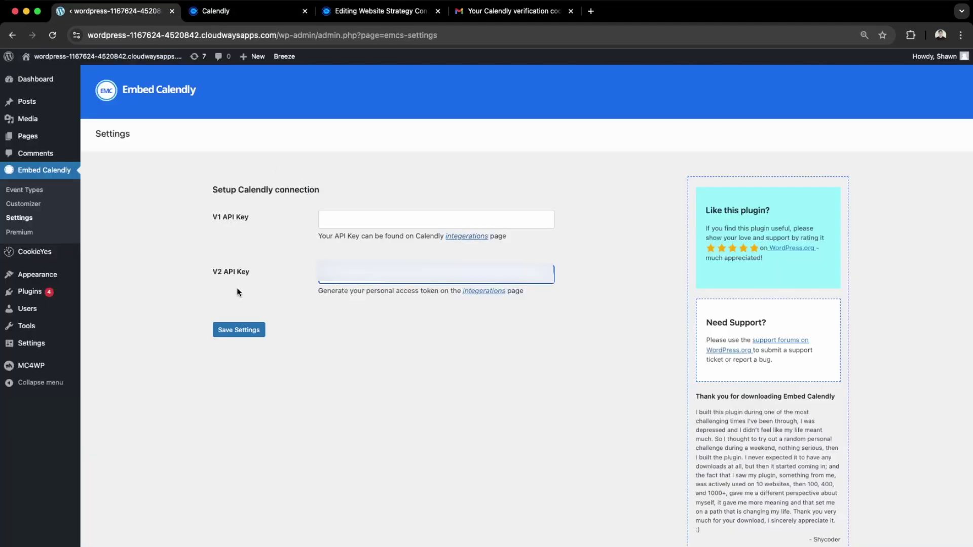
- Save the API key, then sync the Calendly events on the Event Types page
click(248, 335)
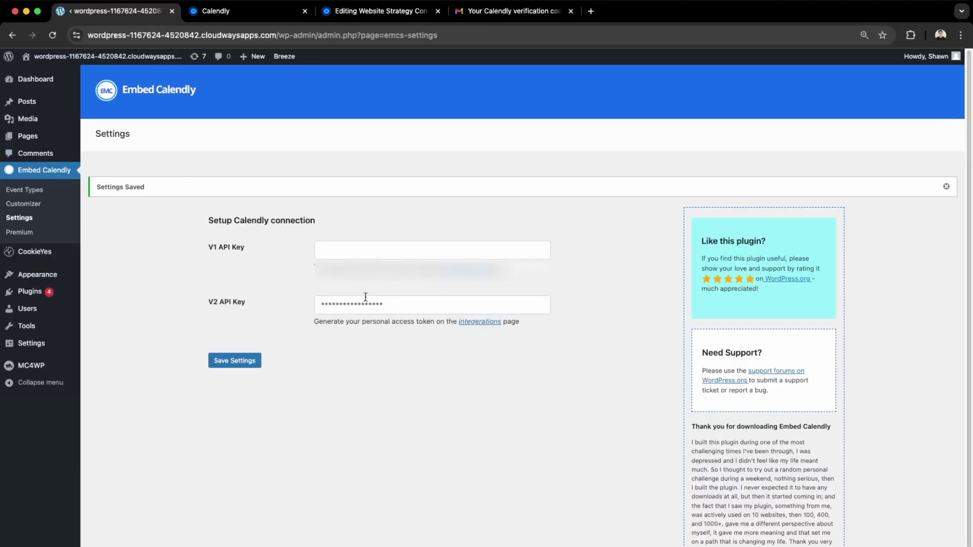
click(24, 190)
click(943, 144)
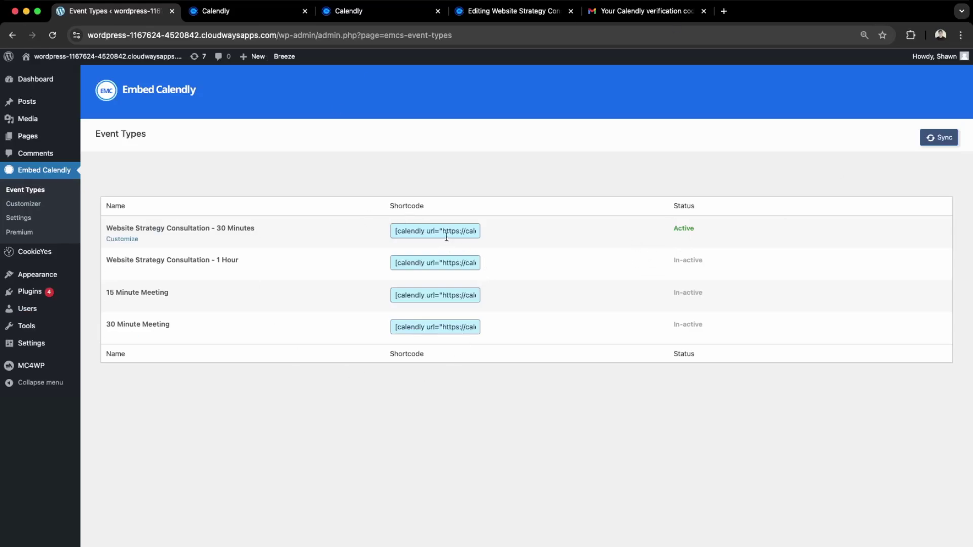
- Start customizing the 30-minute consultation widget in the Embed Calendly customizer
click(34, 205)
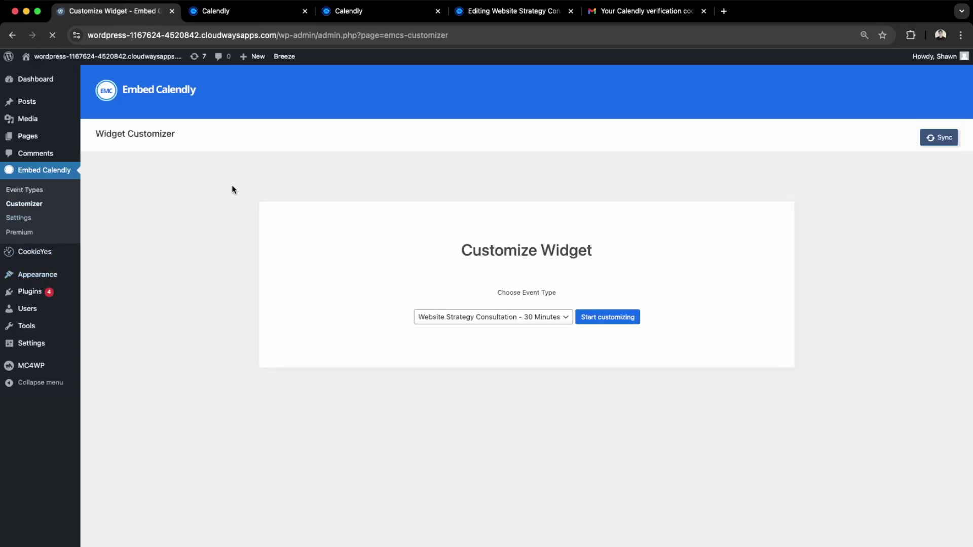
click(552, 319)
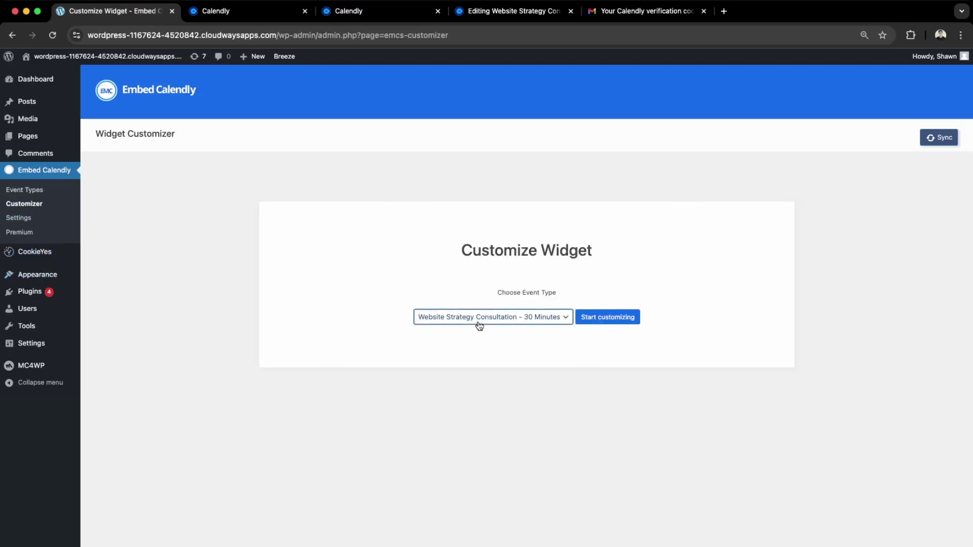
click(617, 319)
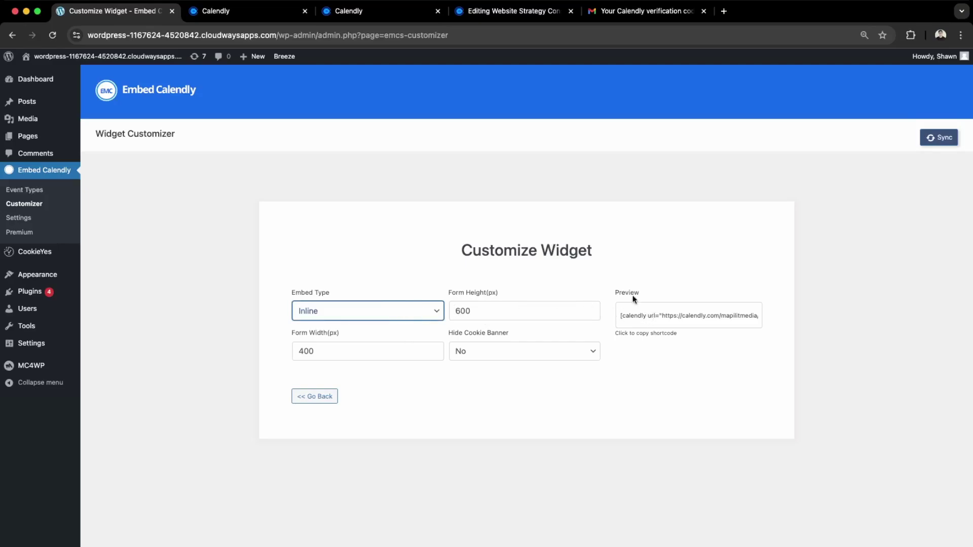
- Set the widget to 1000 px high and 1400 px wide, with the cookie banner hidden
click(459, 314)
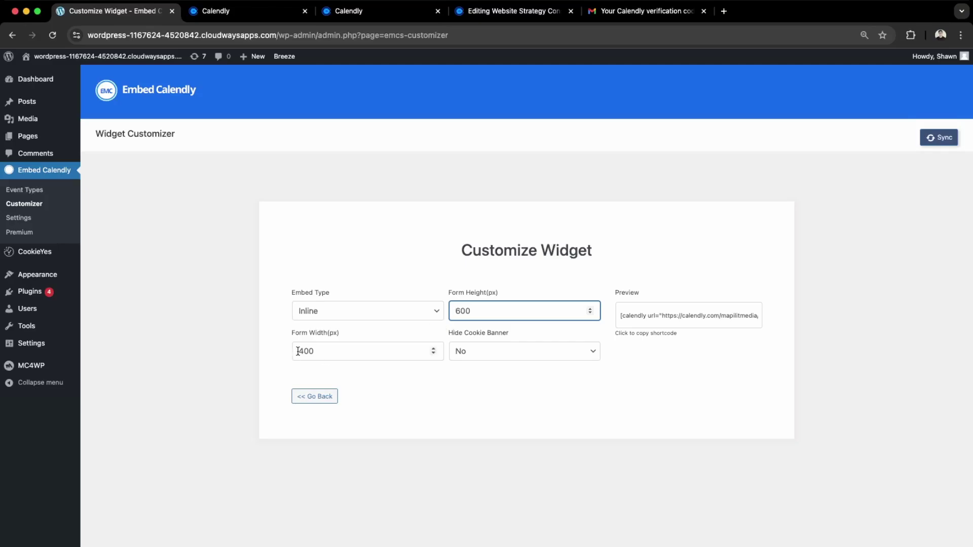
key(Delete)
text(10)
click(480, 352)
click(472, 370)
click(382, 305)
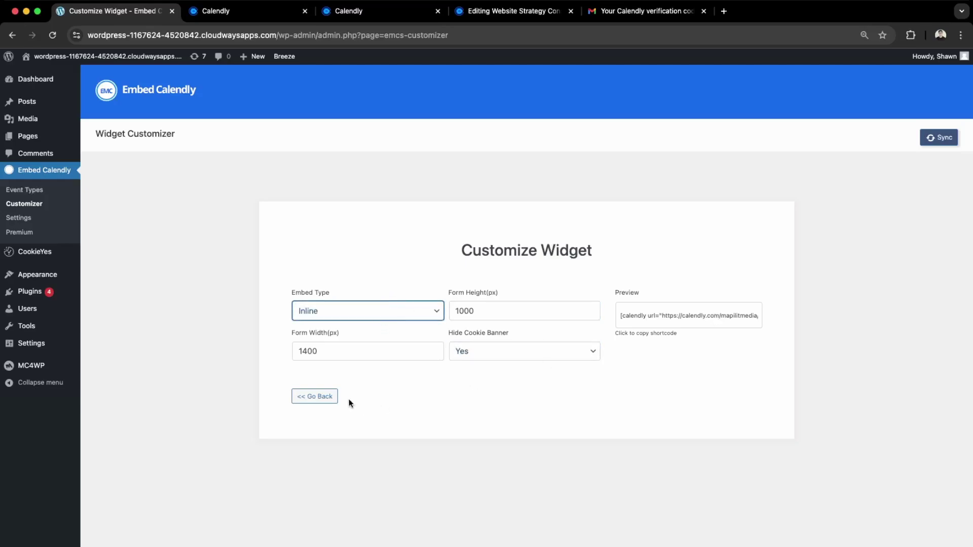
- Copy the generated inline shortcode and return to the event type chooser
click(620, 316)
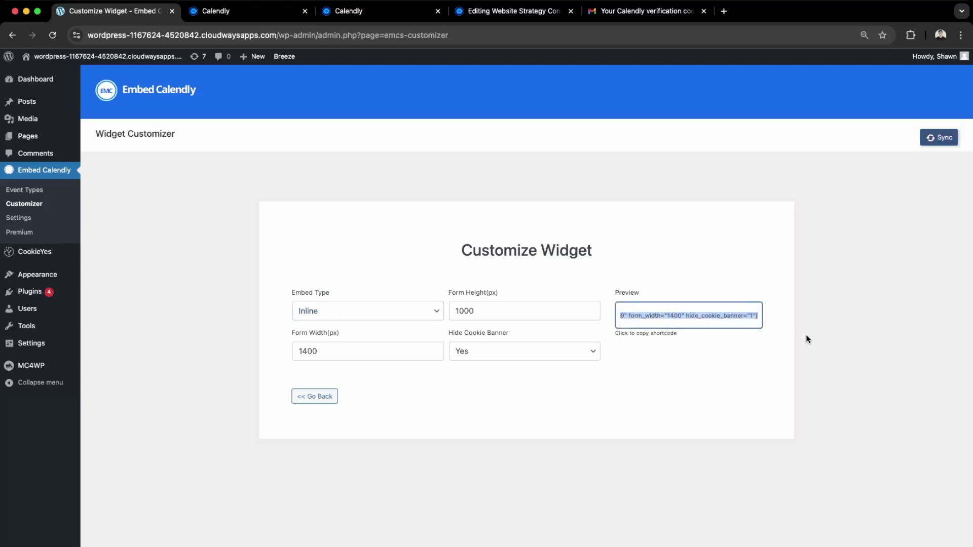
click(806, 335)
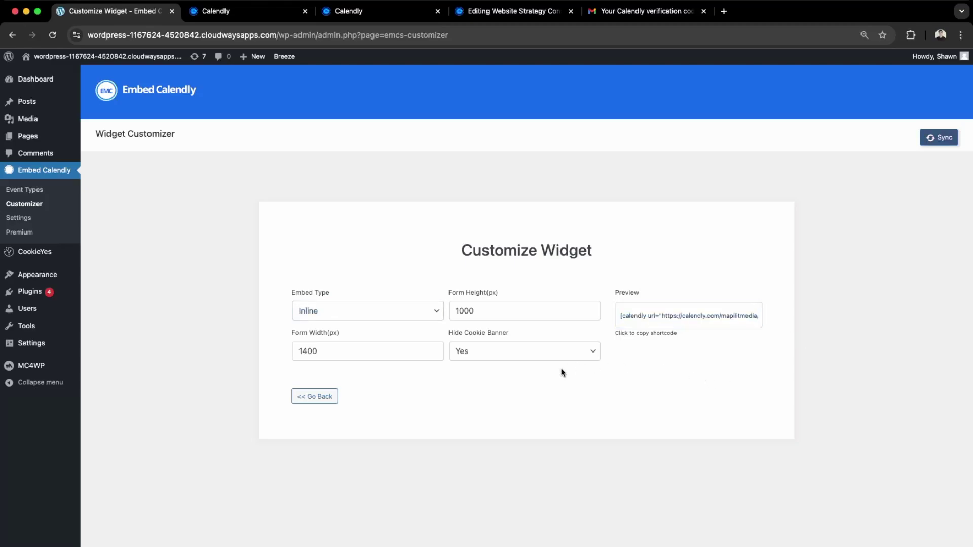
click(670, 322)
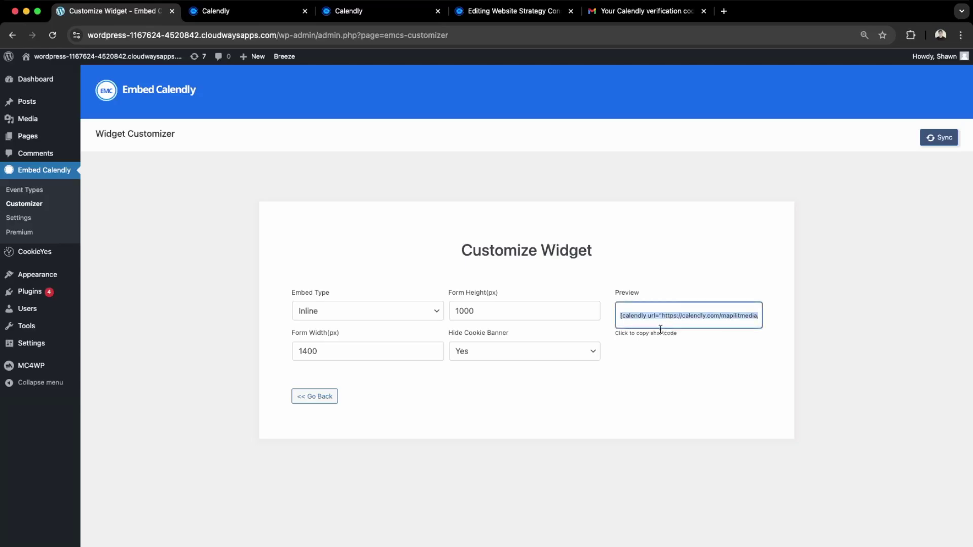
click(328, 396)
- Open the Book A Consultation page in the editor from the All Pages list
click(48, 164)
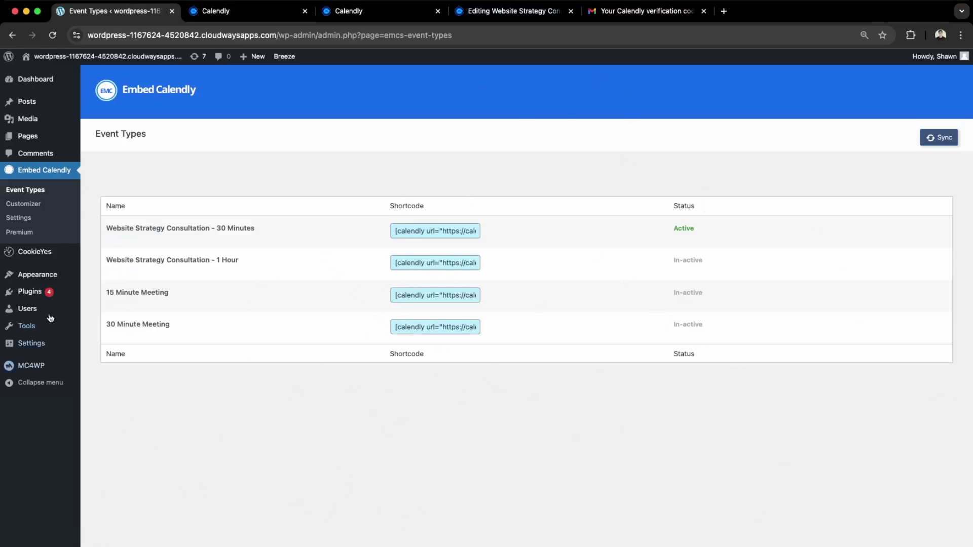
mouse_move(41, 143)
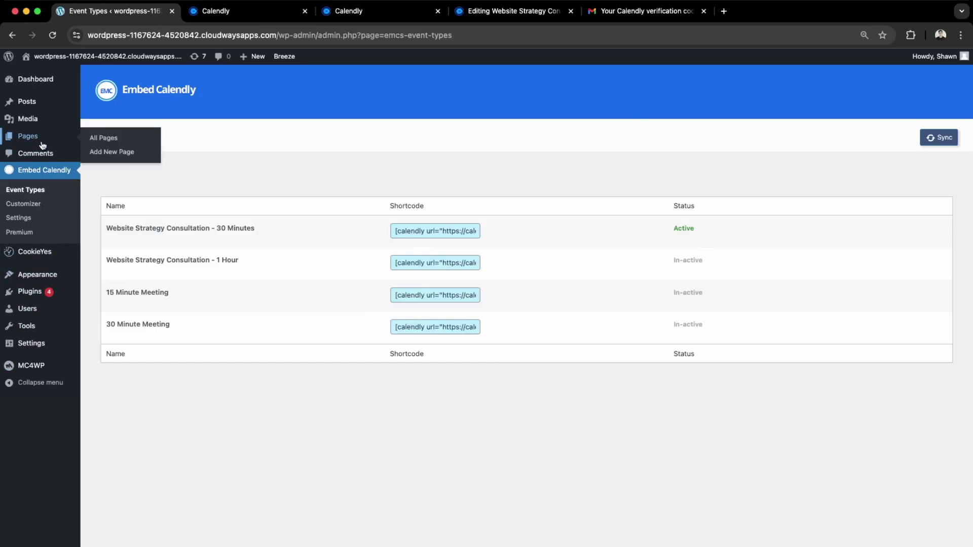
click(105, 140)
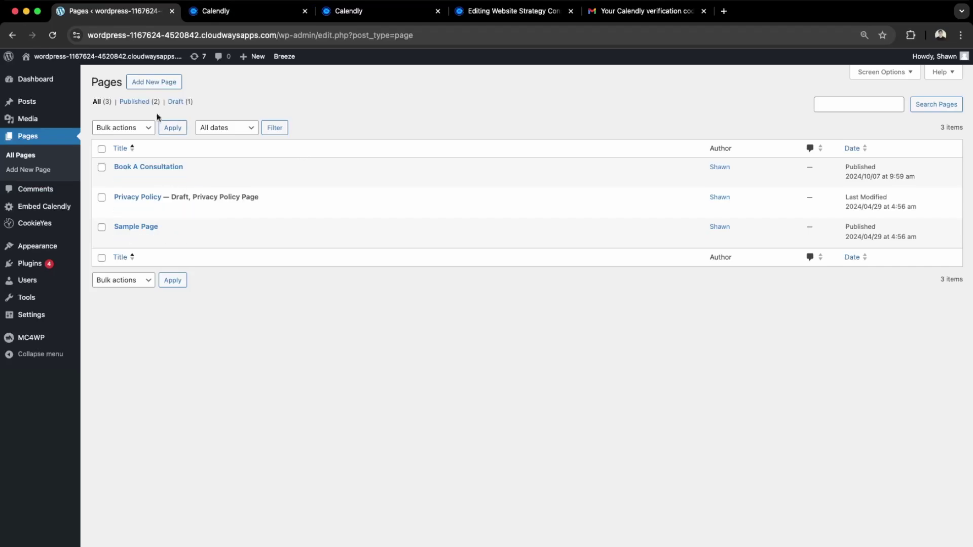
mouse_move(134, 178)
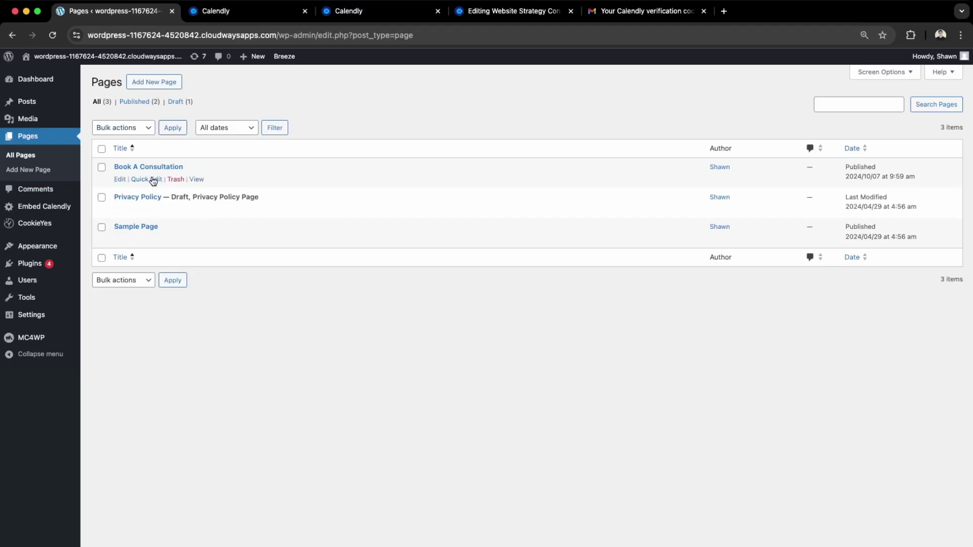
click(120, 179)
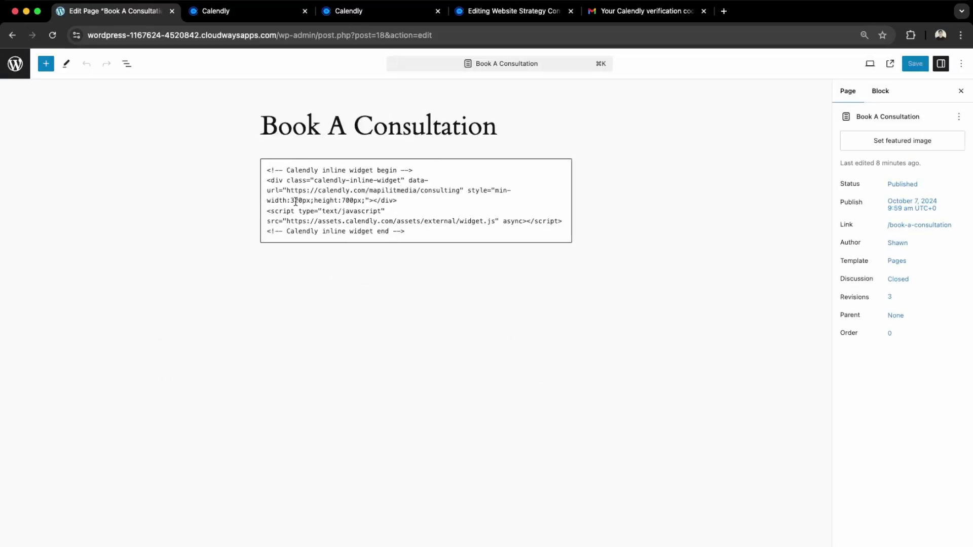
- Add a Shortcode block below the Calendly HTML block and paste in the copied Calendly shortcode
click(344, 201)
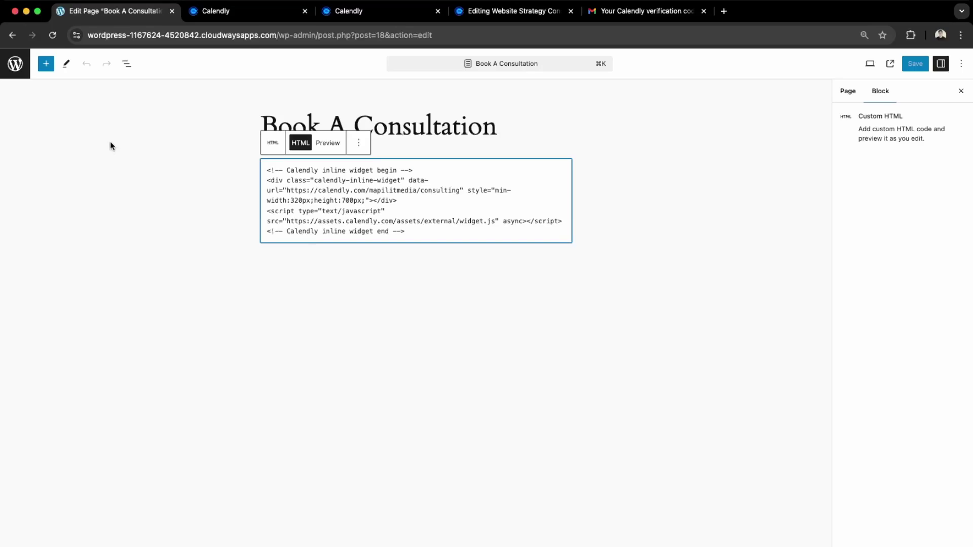
click(48, 64)
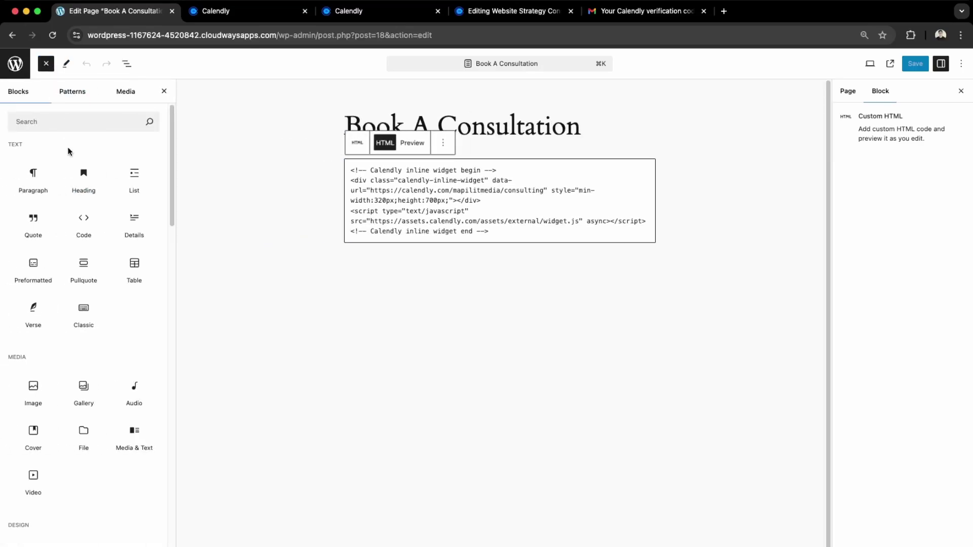
text(shortc)
key(Tab)
key(Return)
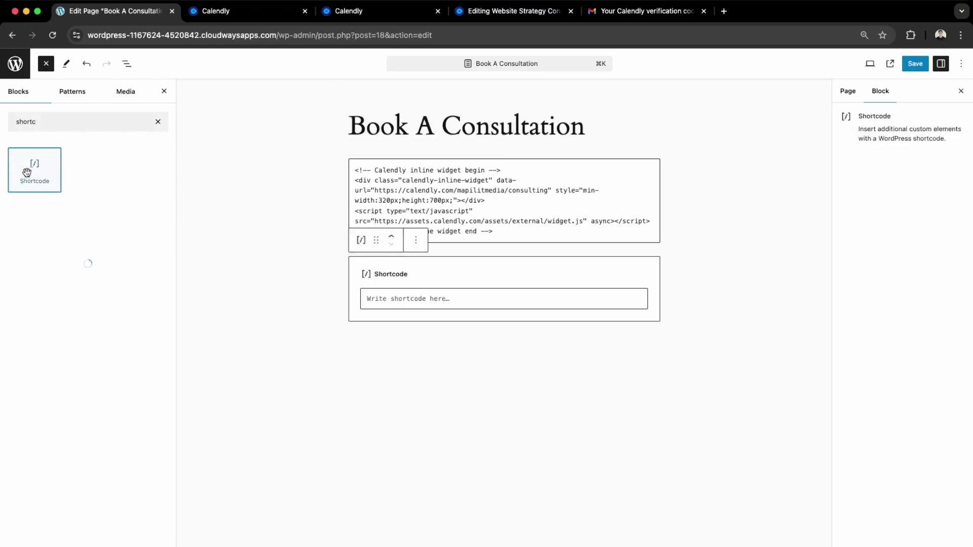
click(405, 301)
text([calendly url="https://calendly.com/mapilitmedia/consulting" type="1" form_height="1000" form_width="1400" hide_cookie_banner="1"])
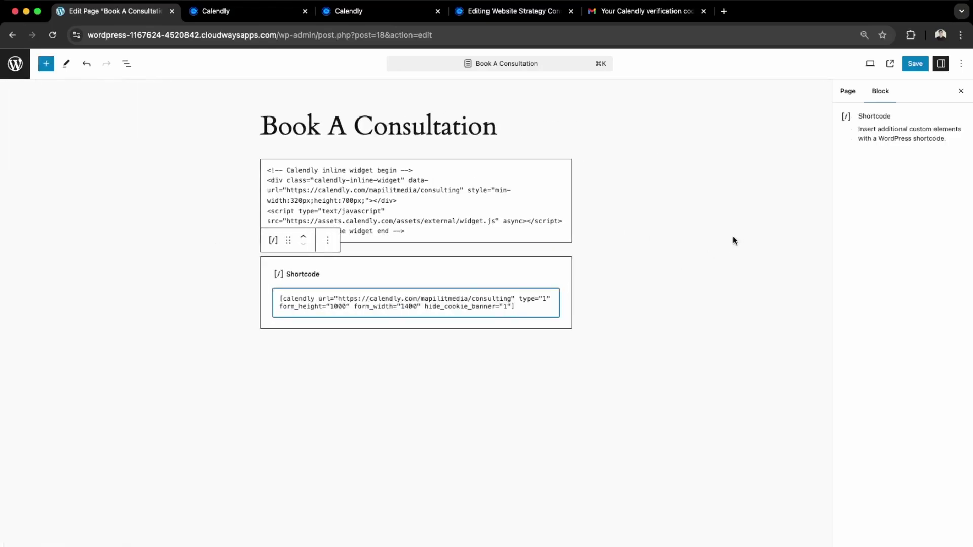
- Save the page and scroll through it to compare the original and the wider Calendly embeds
click(915, 63)
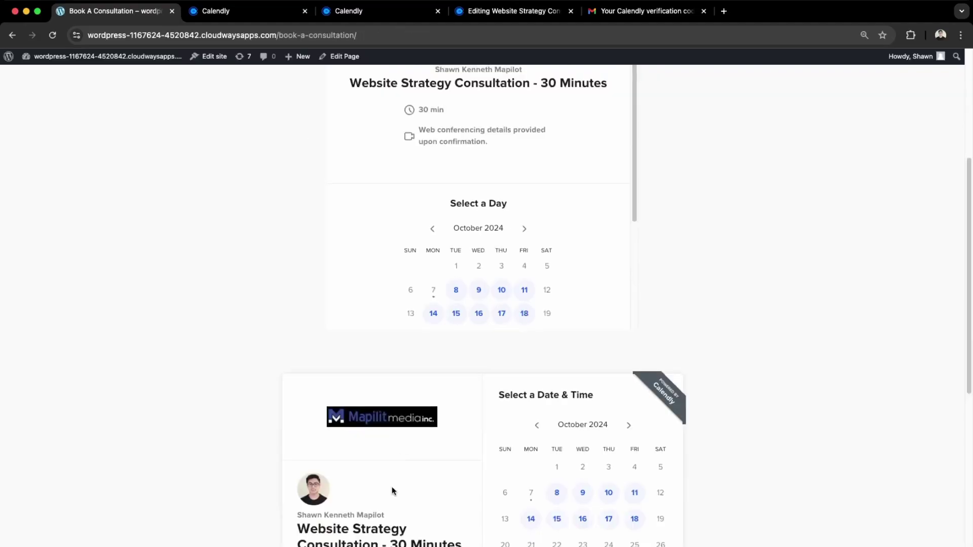
scroll(391, 489, down, 3)
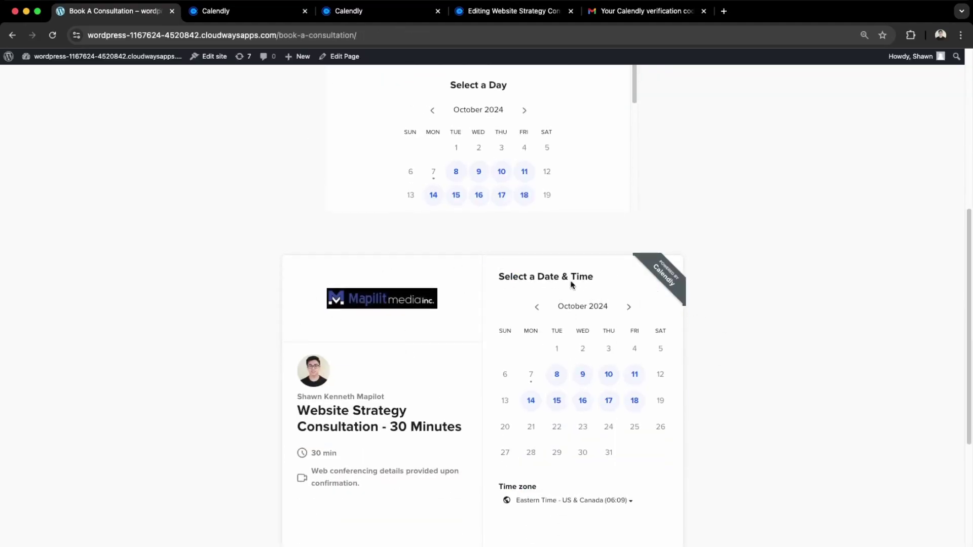
scroll(446, 395, down, 3)
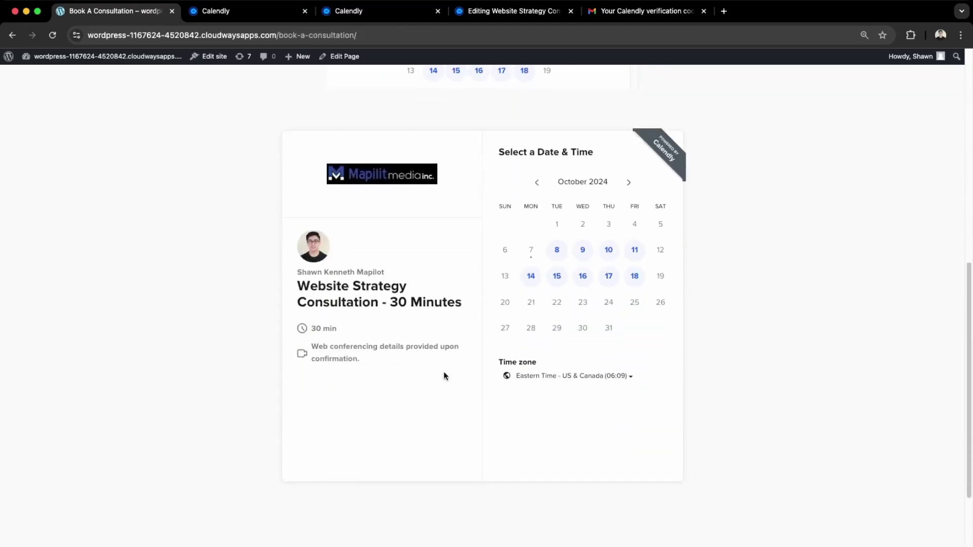
scroll(541, 474, up, 3)
scroll(377, 372, up, 3)
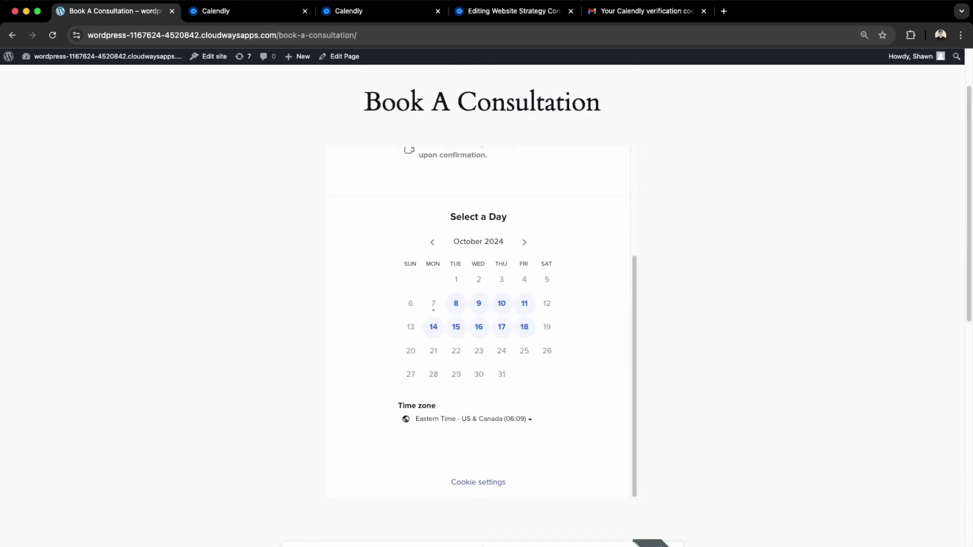
scroll(710, 502, down, 3)
scroll(552, 497, up, 5)
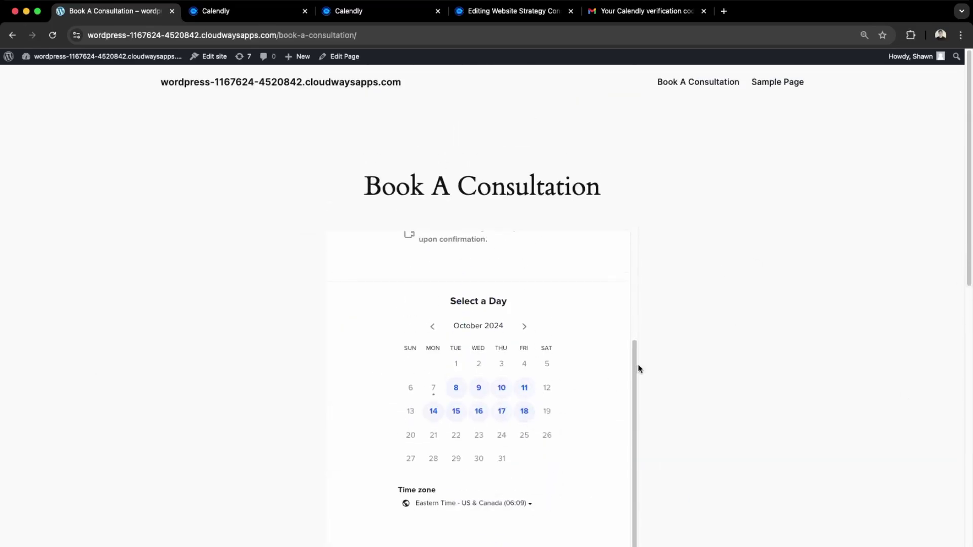
scroll(574, 409, down, 2)
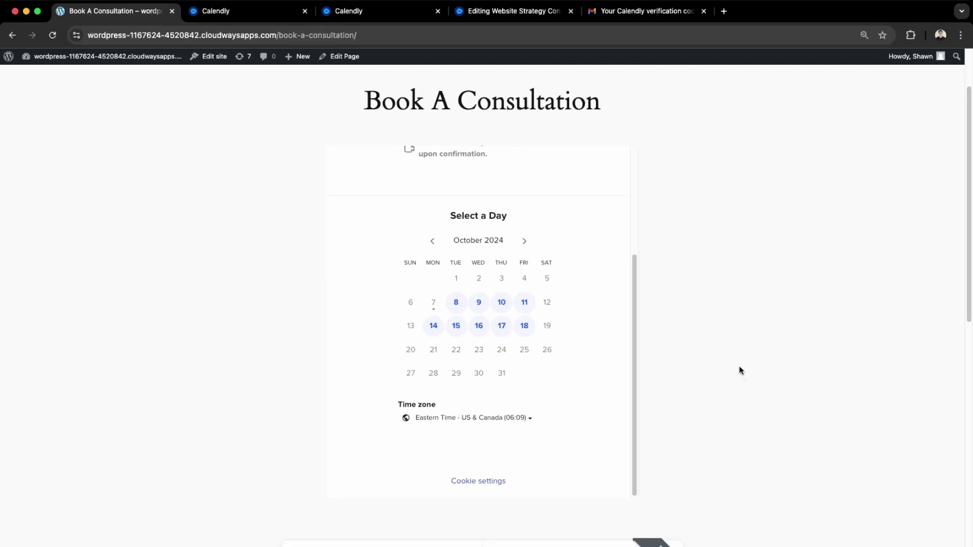
scroll(740, 370, down, 1)
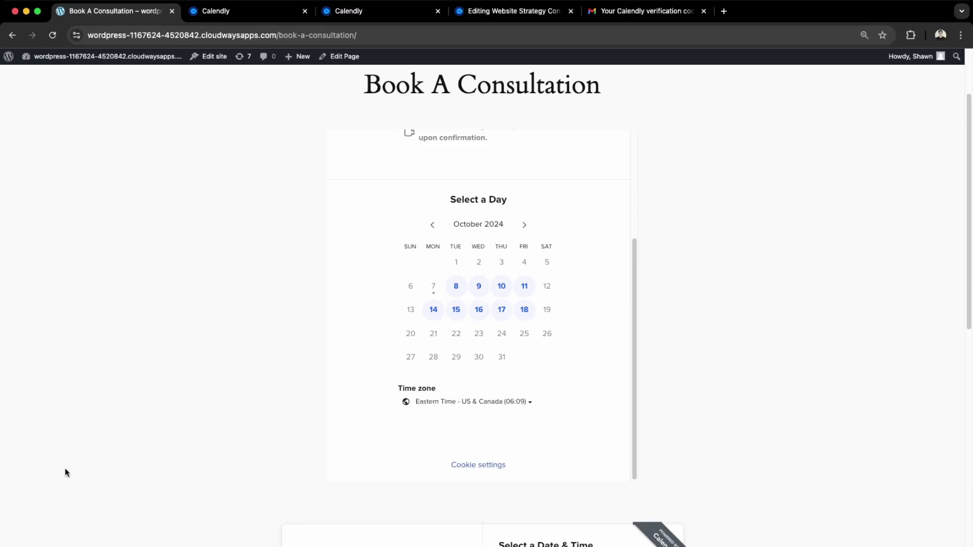
scroll(60, 494, down, 6)
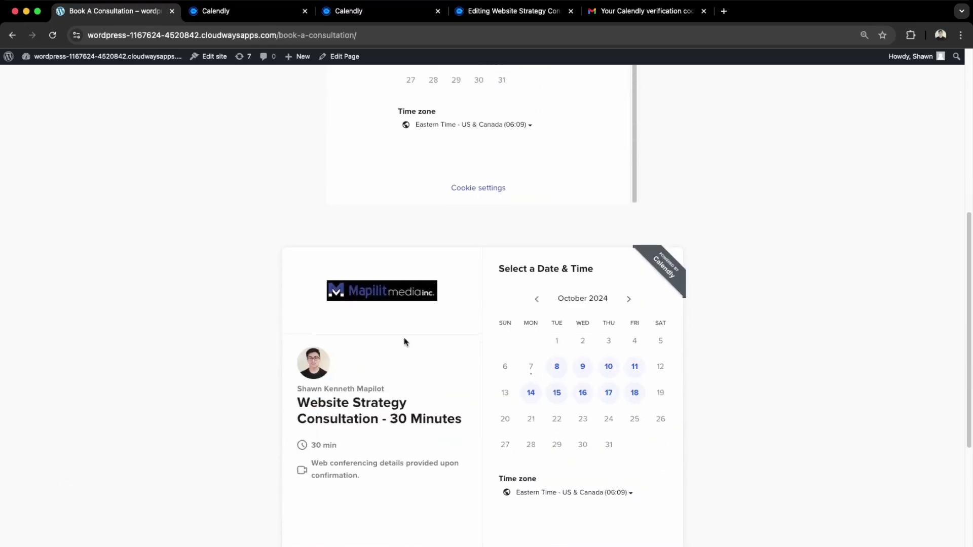